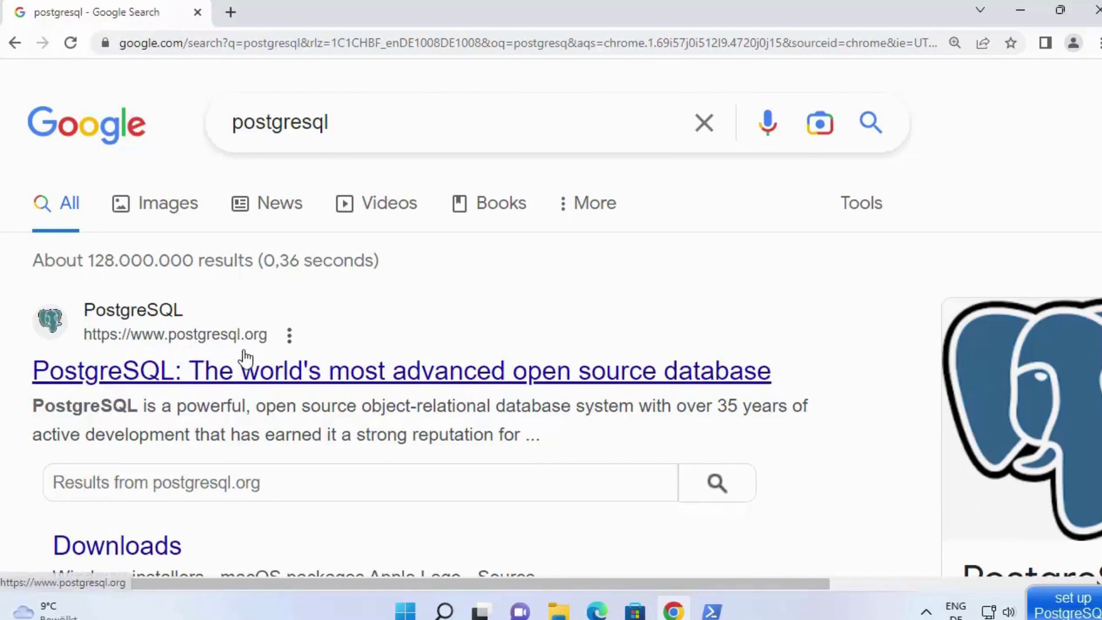
Step: Open postgresql.org from the Google results and scroll its Latest Releases list, headed by 15.2
left_click(309, 370)
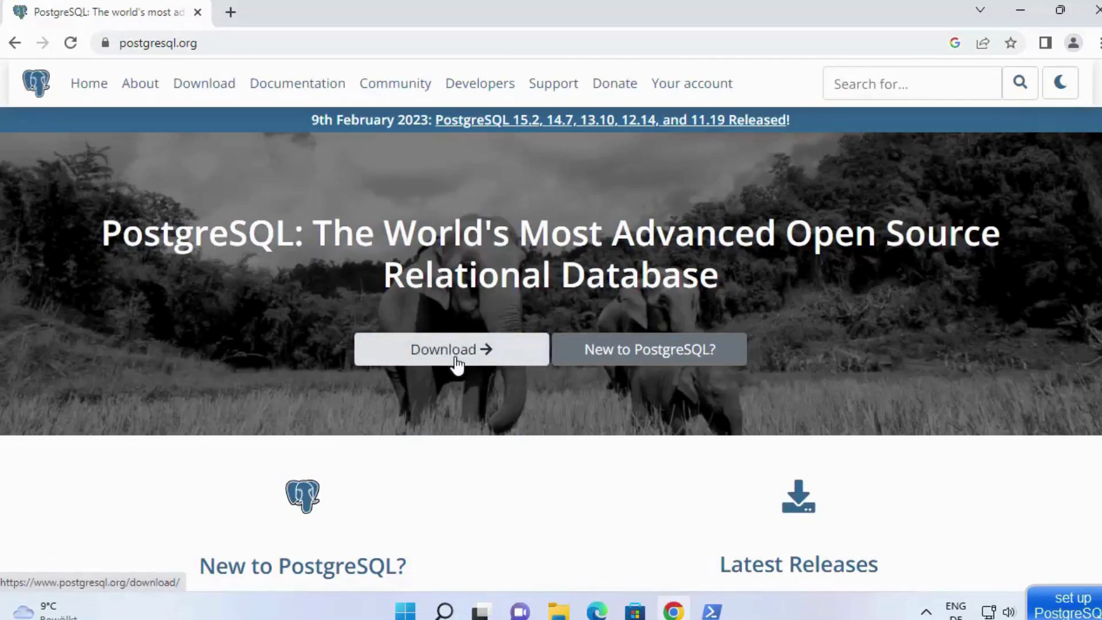
scroll(637, 453, "down", 2)
scroll(637, 454, "down", 2)
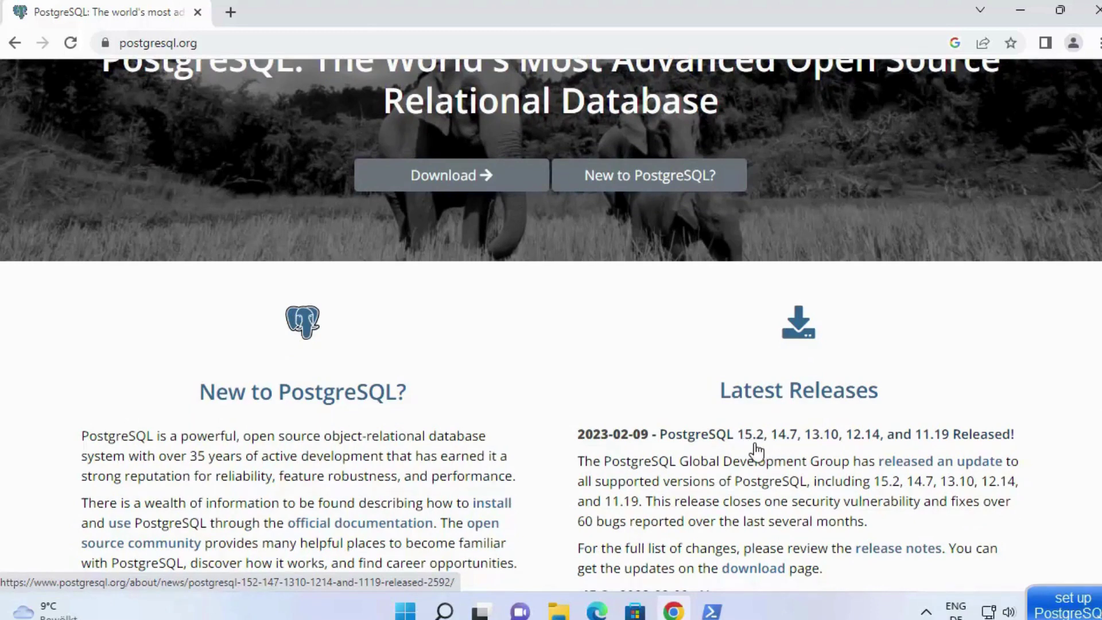
scroll(755, 450, "down", 3)
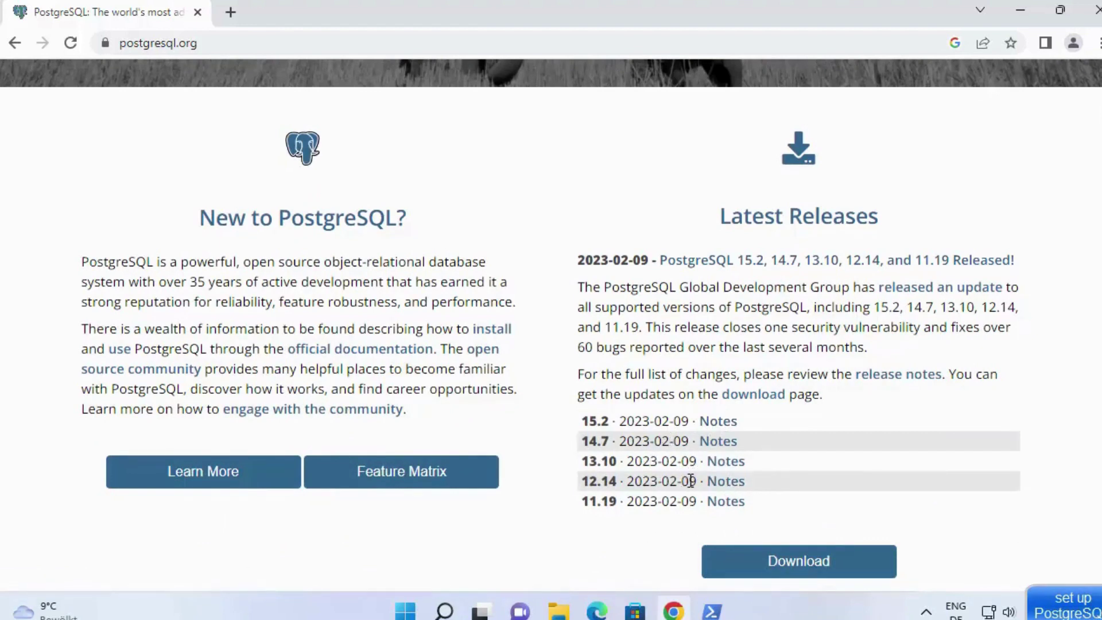
scroll(690, 480, "up", 5)
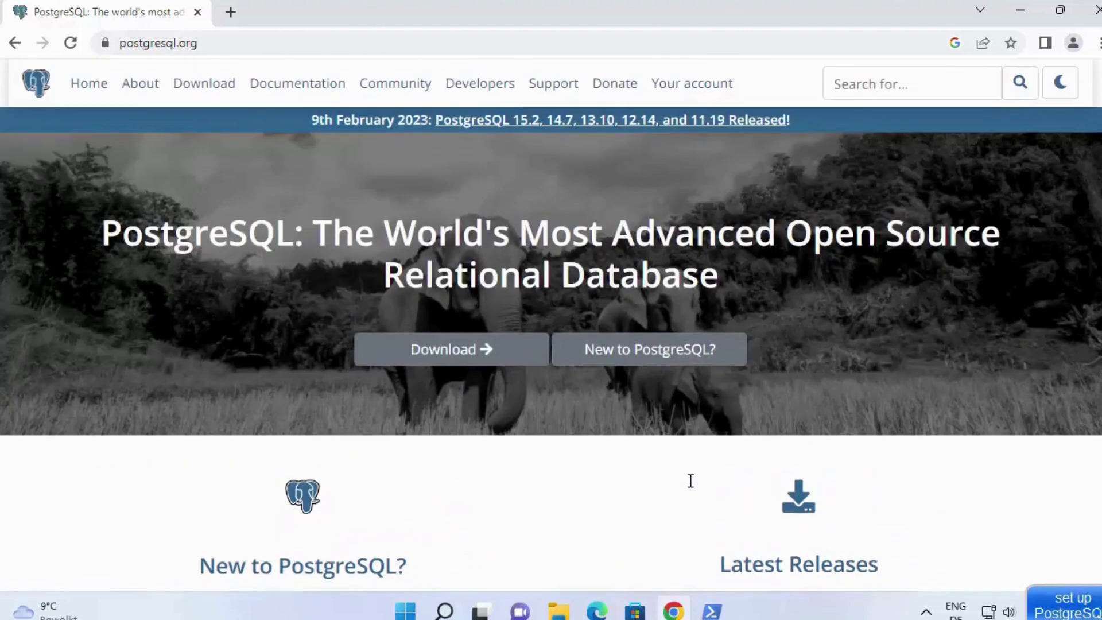
Step: Go from Download to the Windows installers page, then to EDB's installer download page
left_click(477, 353)
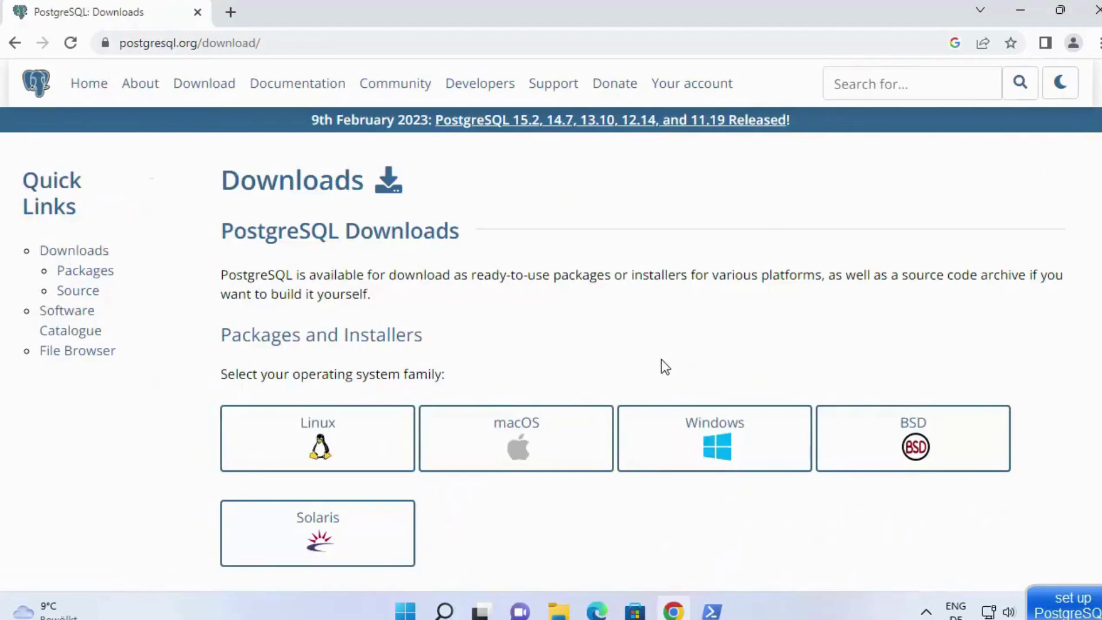
left_click(707, 446)
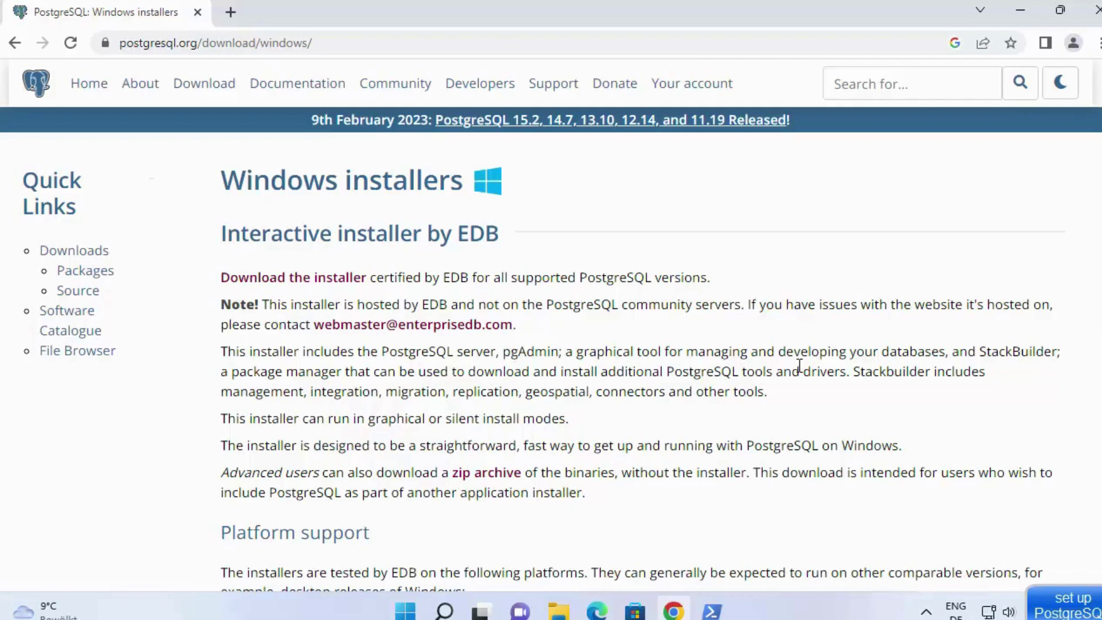
left_click(330, 285)
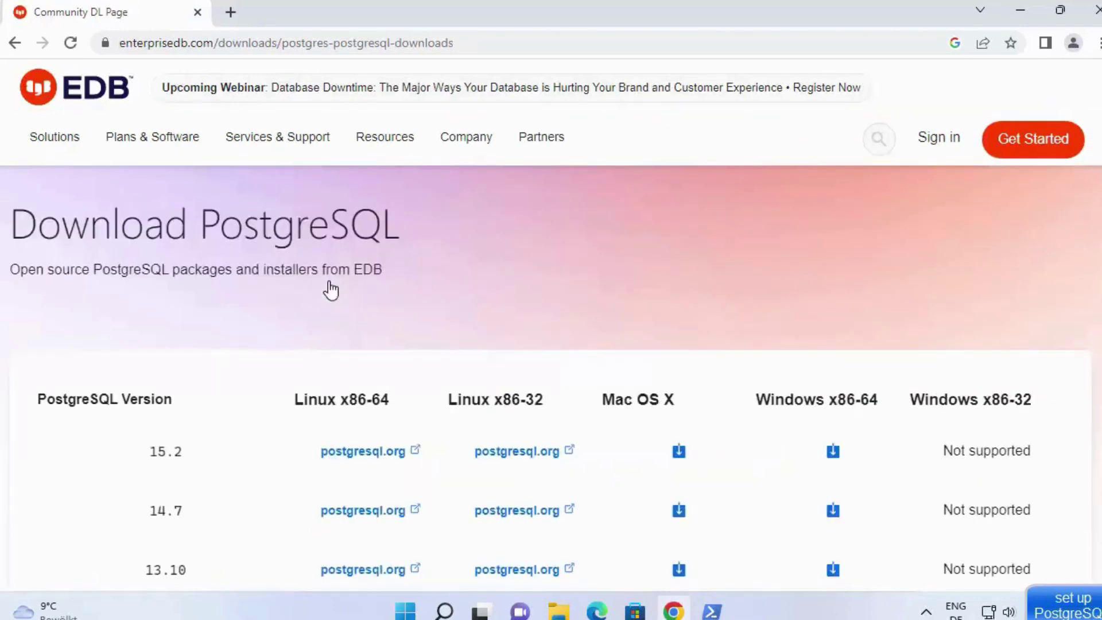
Step: Download postgresql-15.2-1-windows-x64.exe from the 15.2 row under Windows x86-64
scroll(332, 286, "down", 2)
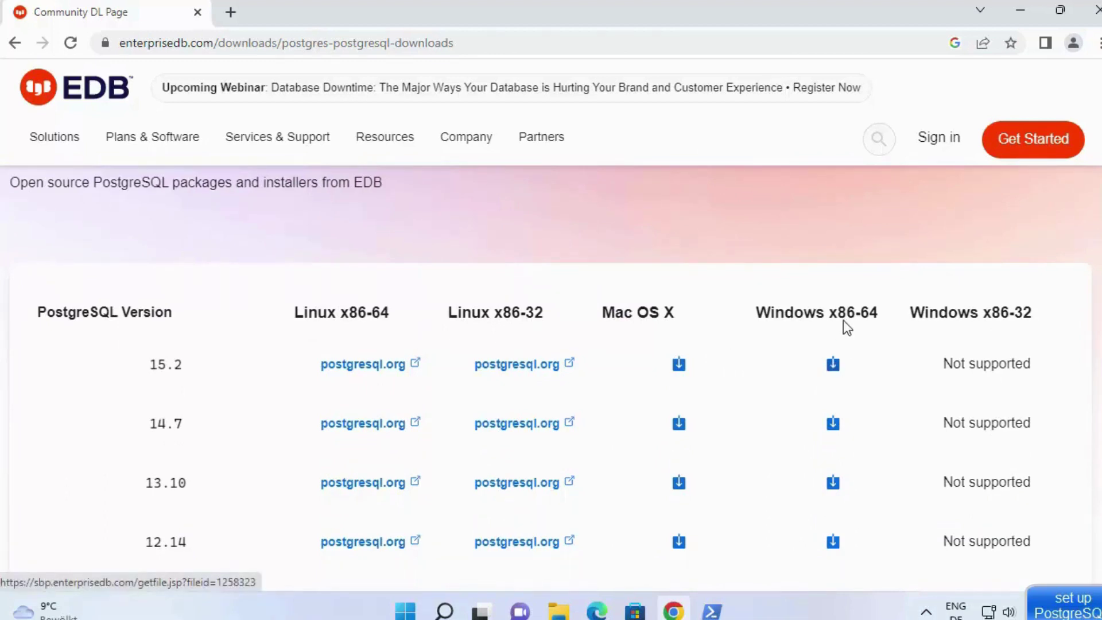
left_click(831, 371)
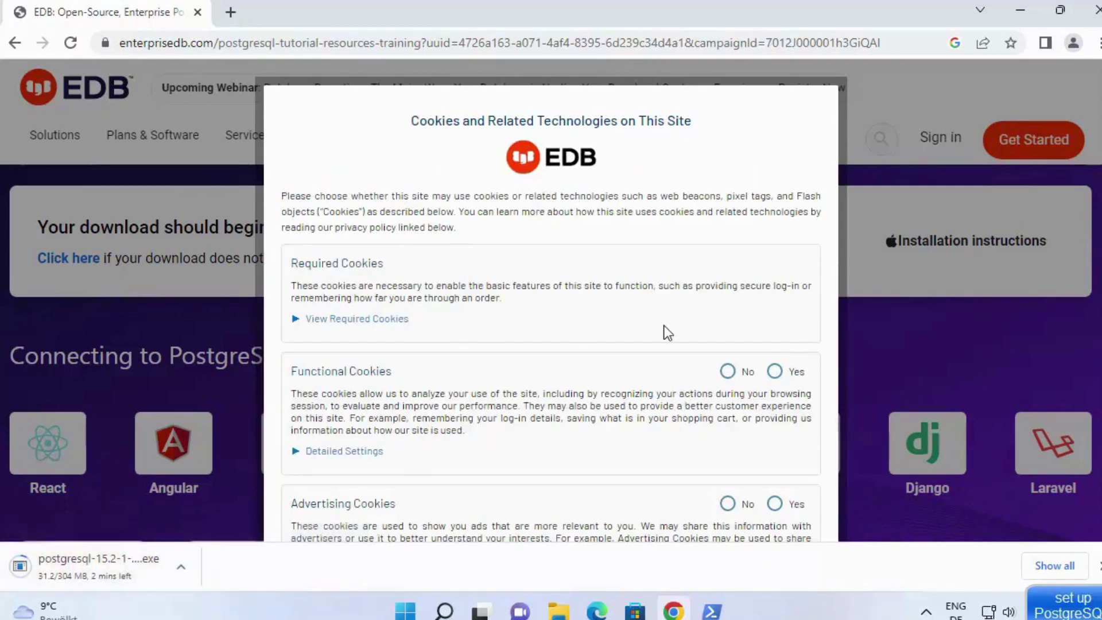
Step: Run the downloaded installer and keep the C:\Program Files\PostgreSQL\15 install directory
left_click(131, 571)
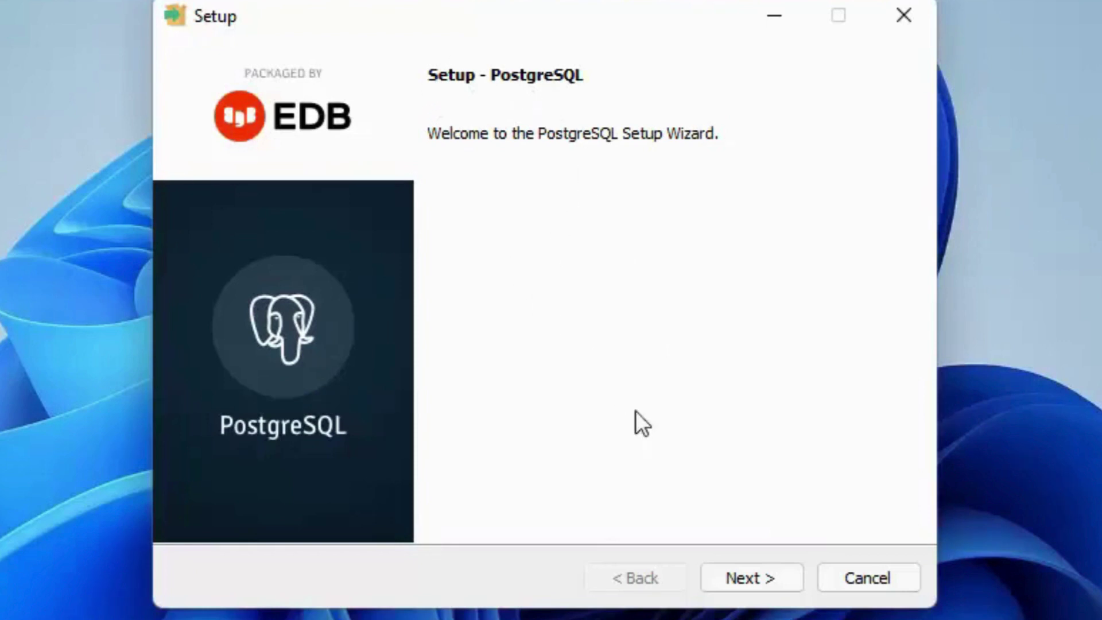
left_click(728, 576)
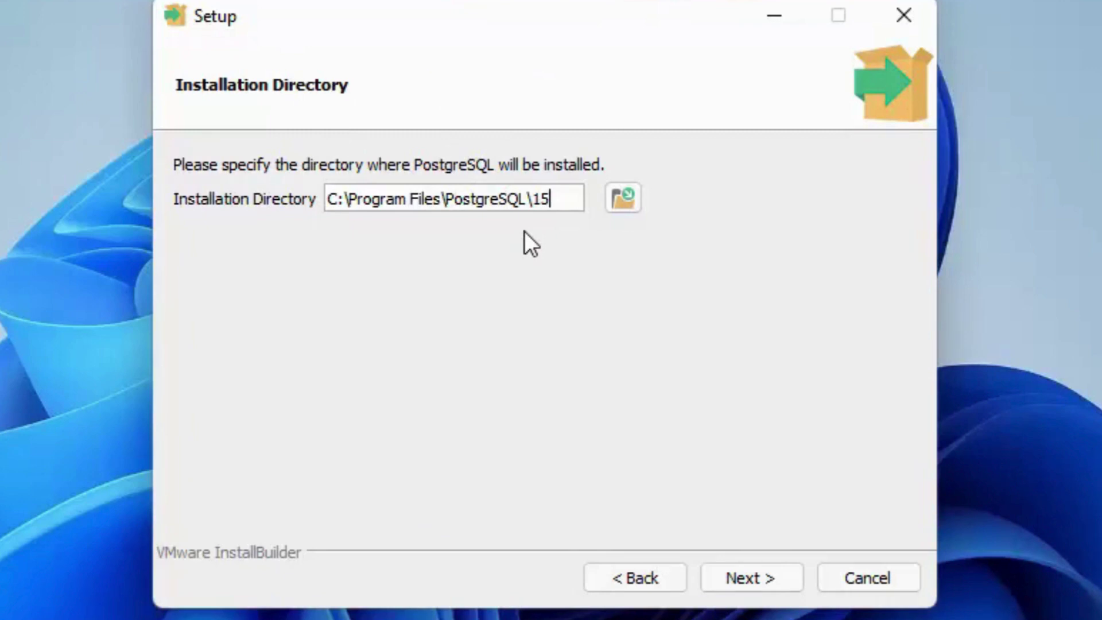
left_click(733, 589)
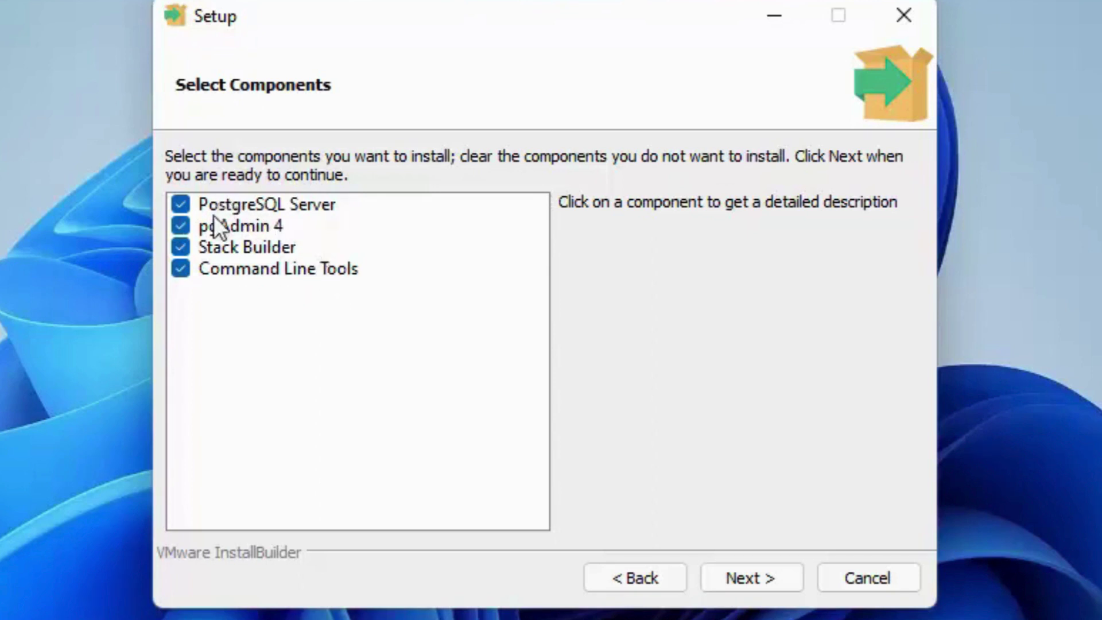
Step: Keep all four components and the default C:\Program Files\PostgreSQL\15\data data directory
left_click(752, 570)
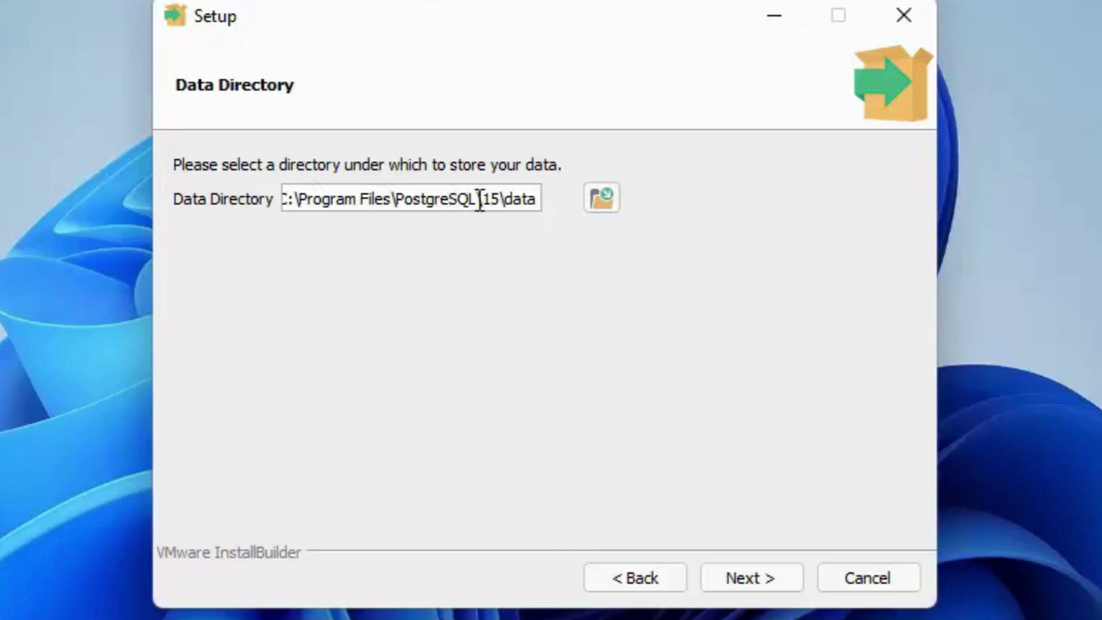
double_click(448, 201)
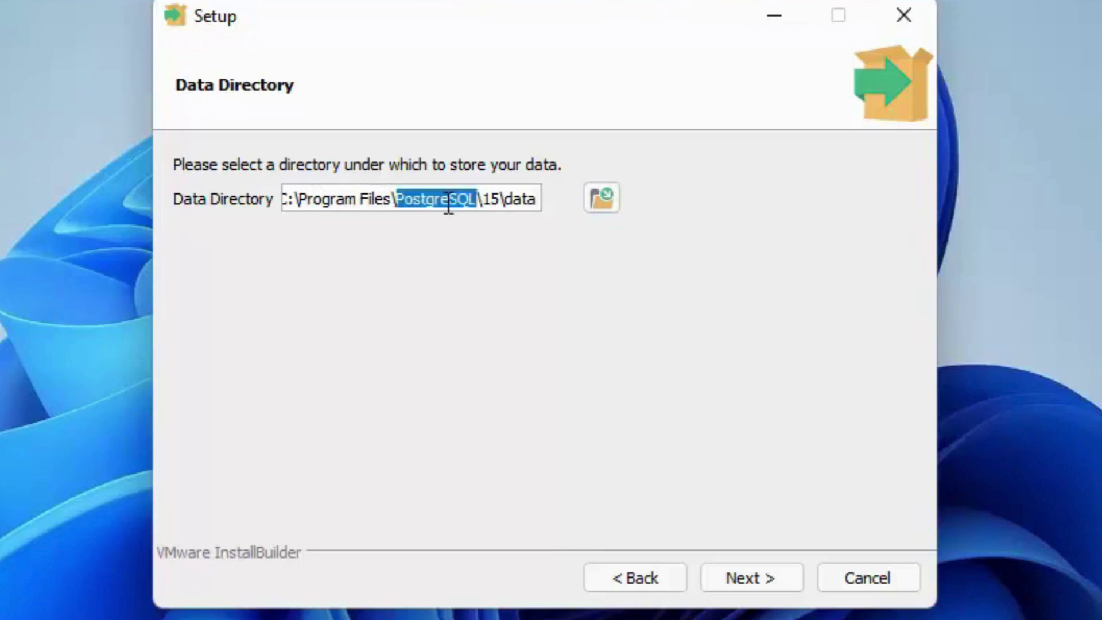
double_click(513, 200)
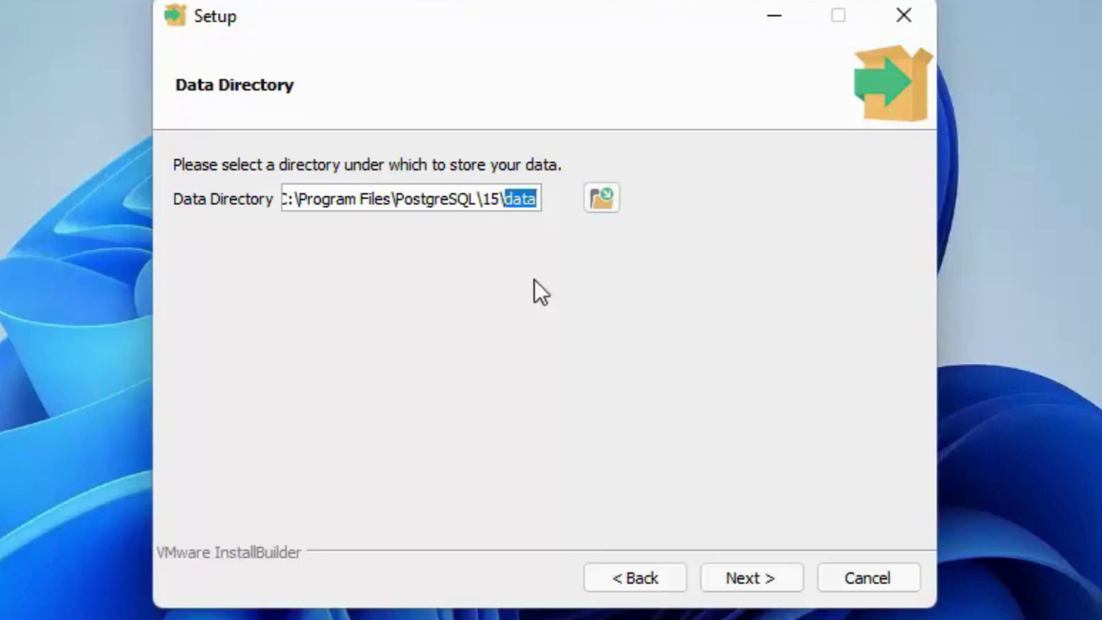
left_click(737, 576)
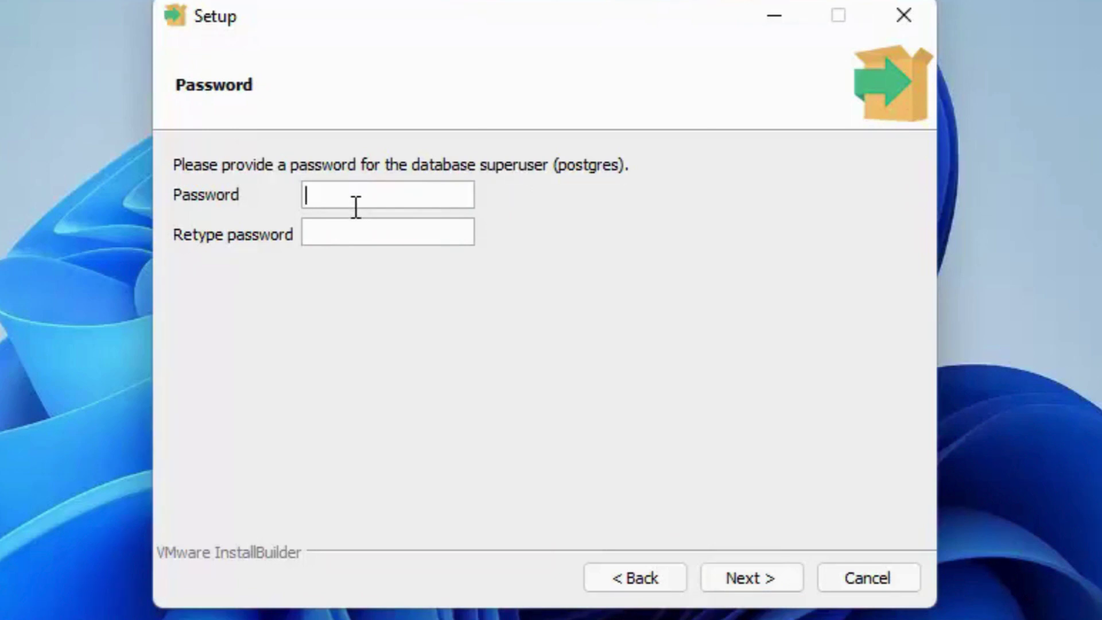
Step: Enter and confirm the postgres superuser password, re-entering both fields after a mismatch warning
type("1234")
key("Tab")
type("1234")
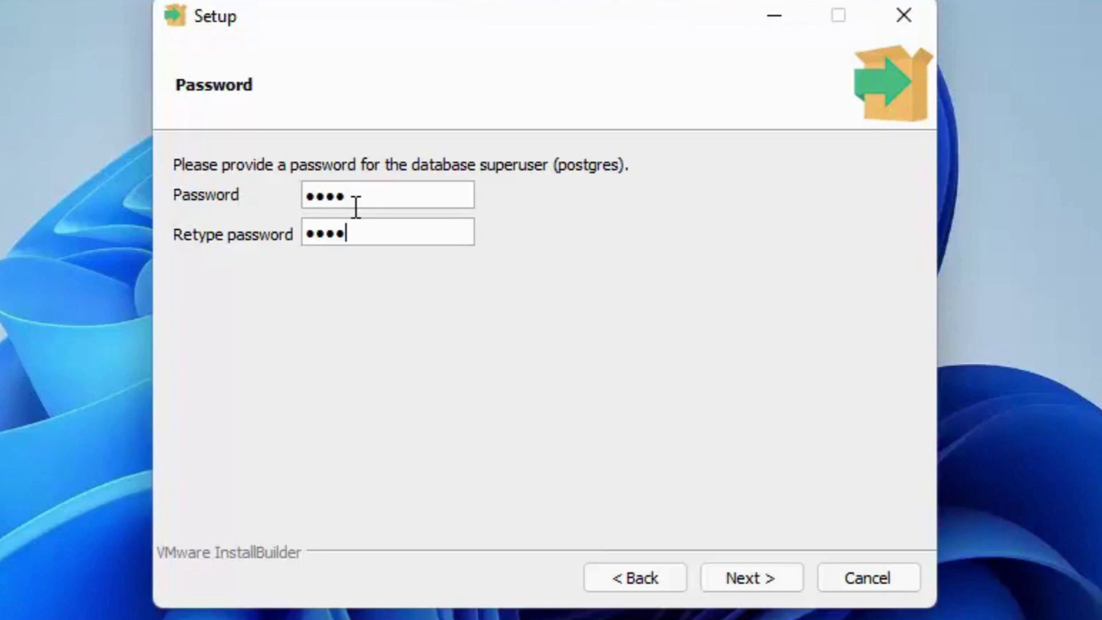
left_click(742, 576)
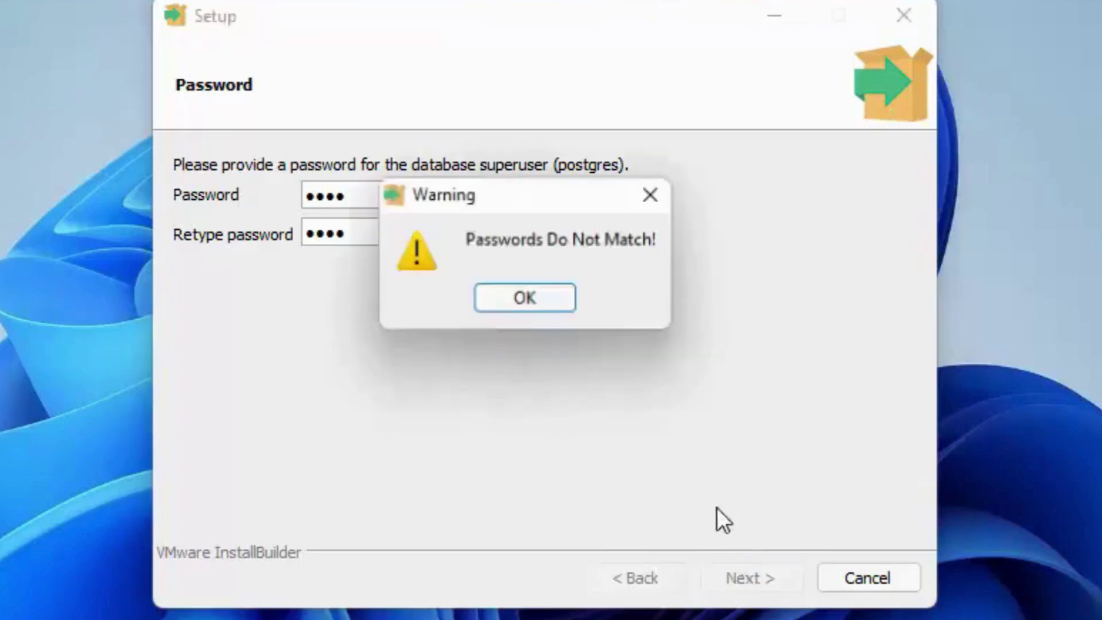
left_click(544, 304)
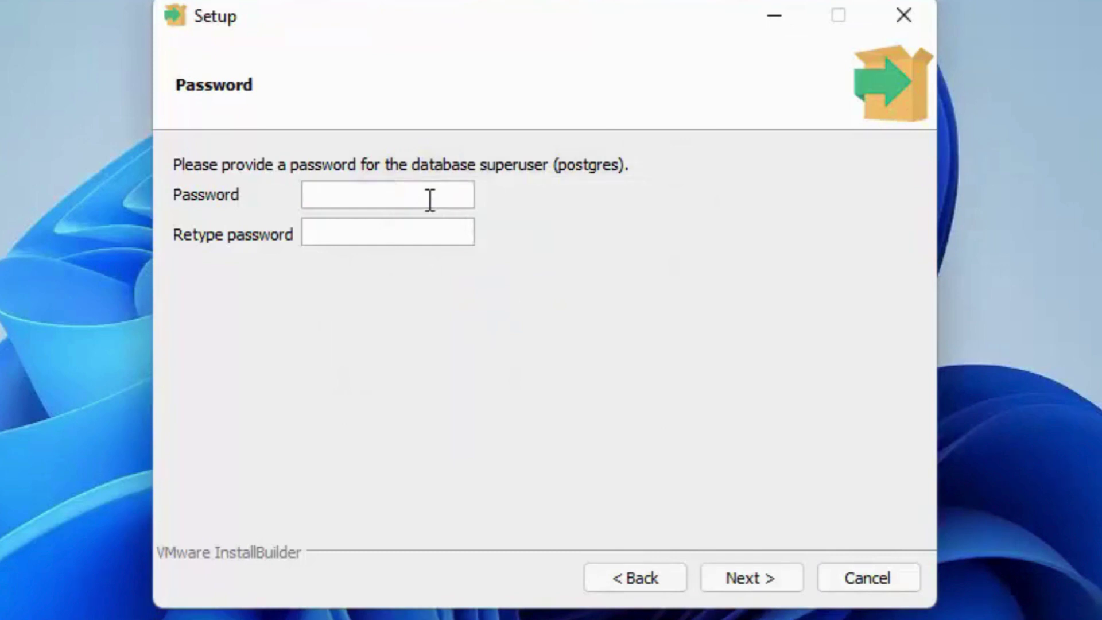
type("1234")
key("Tab")
type("1234")
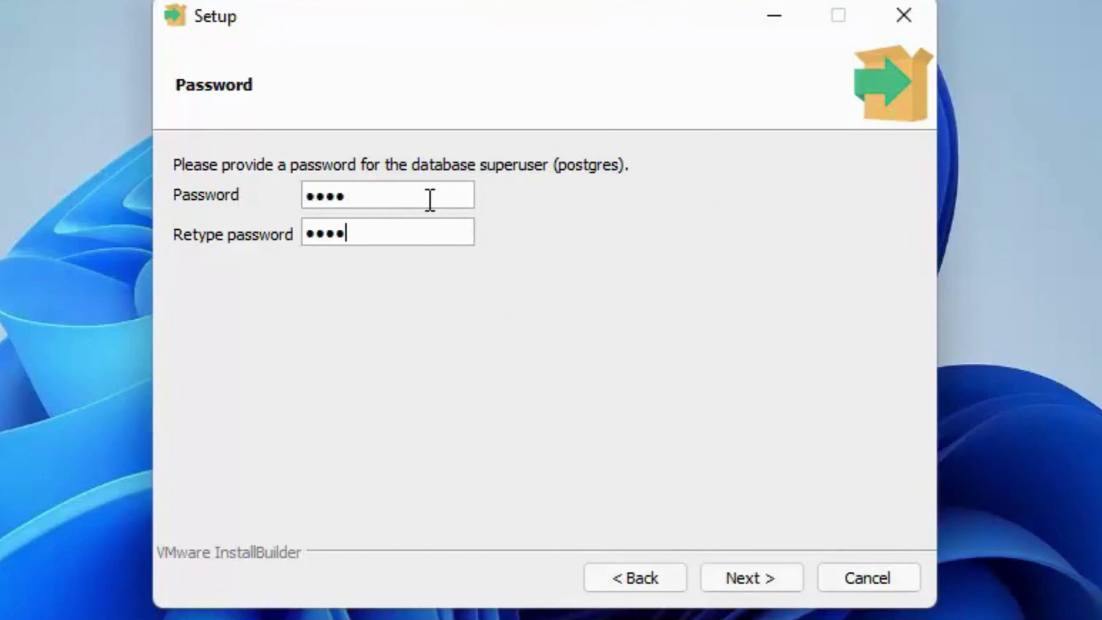
left_click(775, 573)
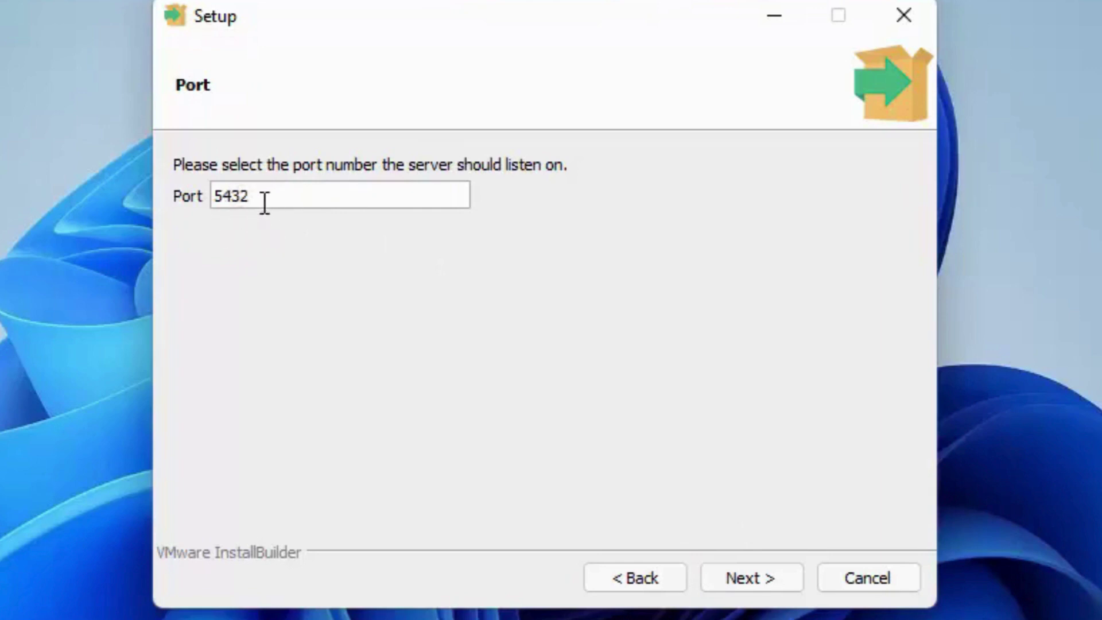
Step: Keep port 5432 and set the cluster locale to English, India before the summary
left_click(740, 577)
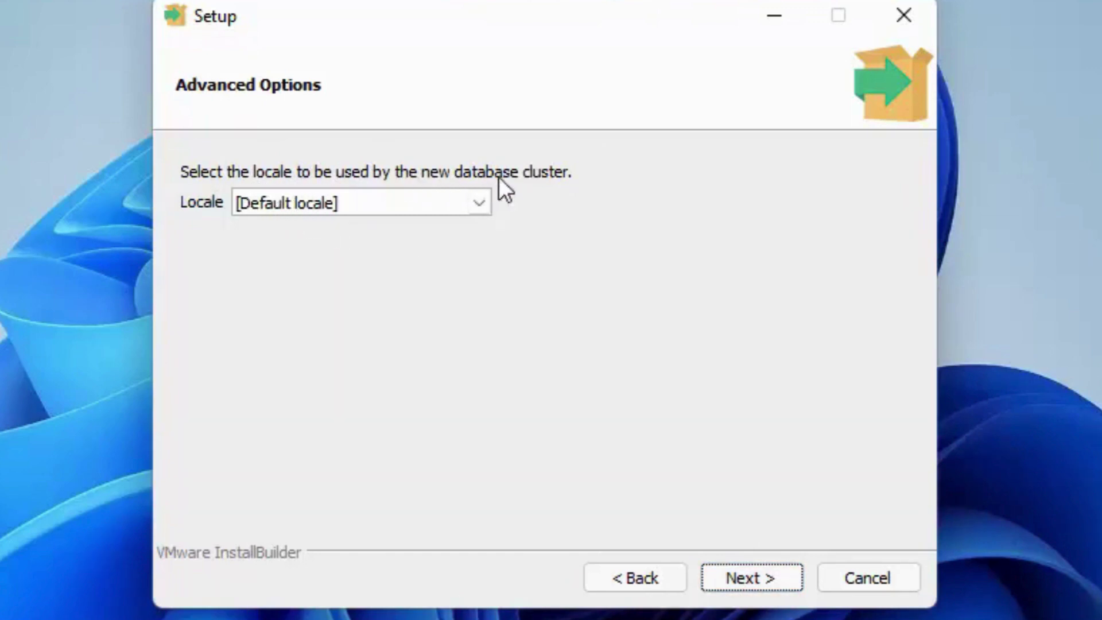
left_click(480, 202)
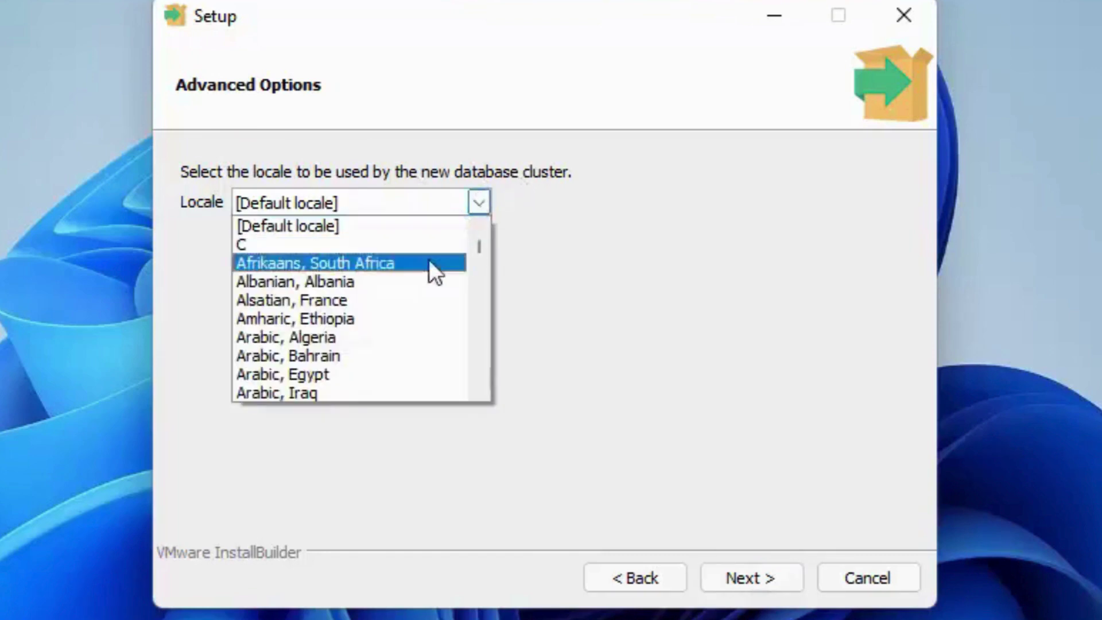
scroll(422, 269, "down", 1)
scroll(421, 270, "down", 9)
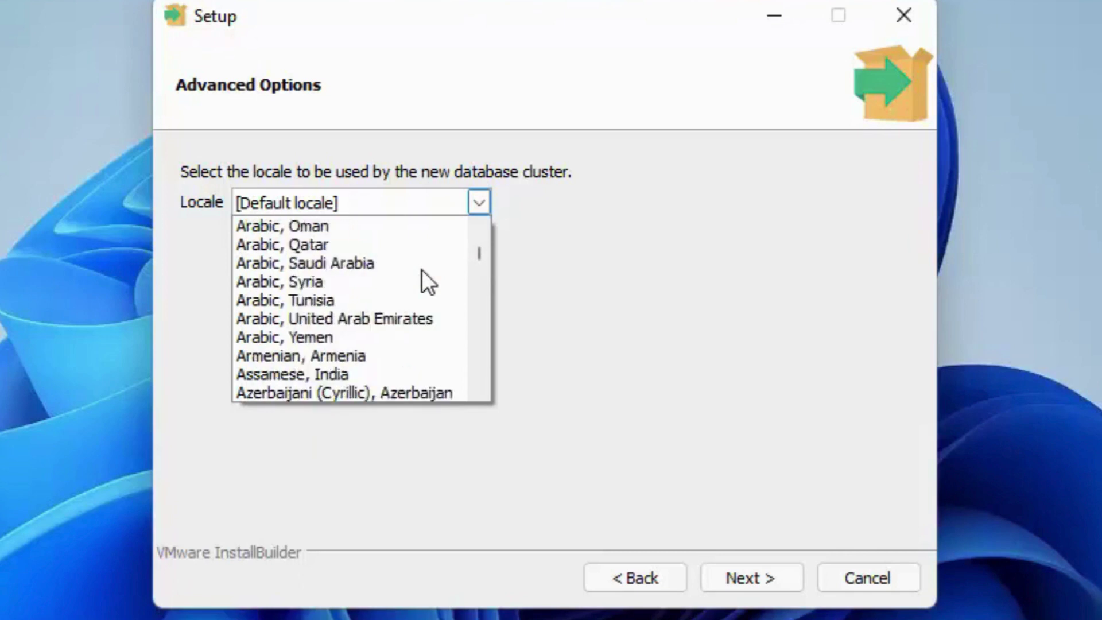
scroll(355, 312, "down", 7)
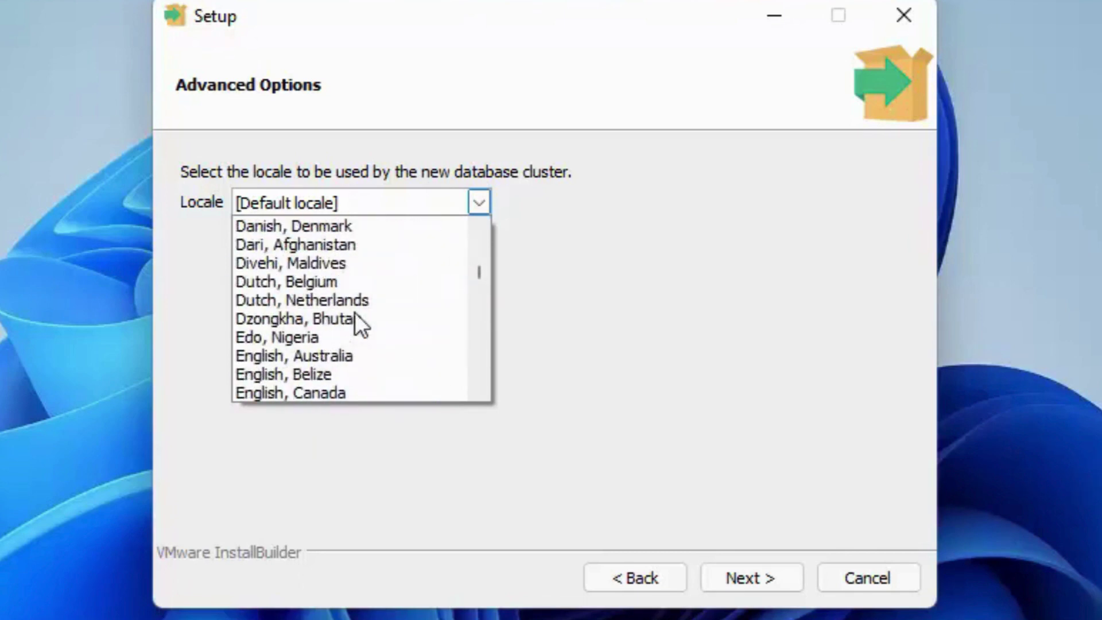
scroll(355, 313, "down", 1)
scroll(355, 312, "down", 1)
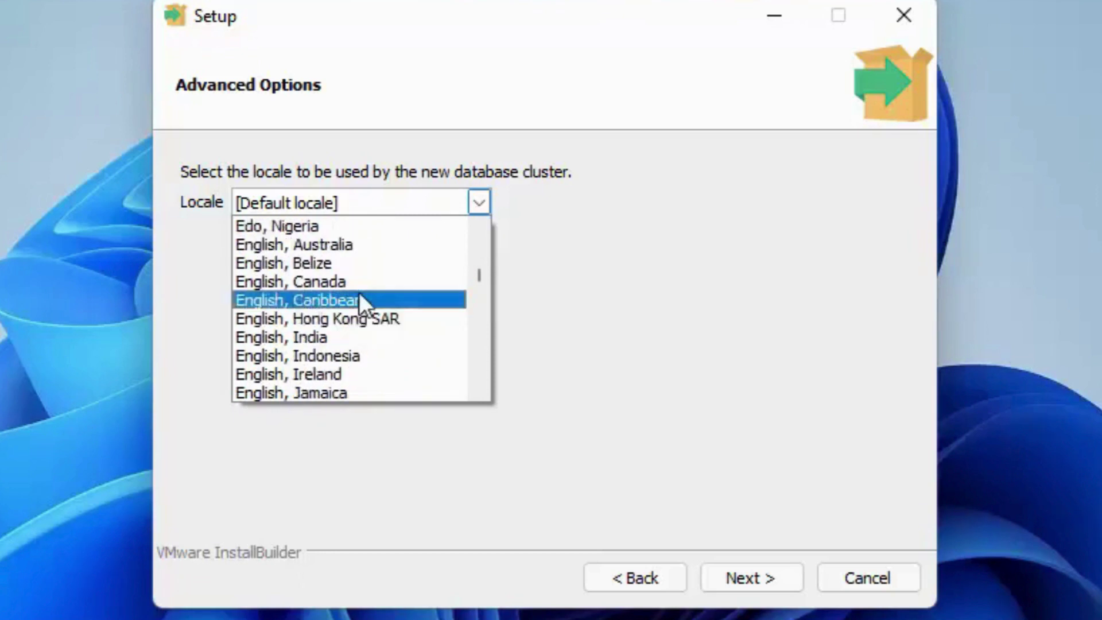
scroll(359, 283, "down", 2)
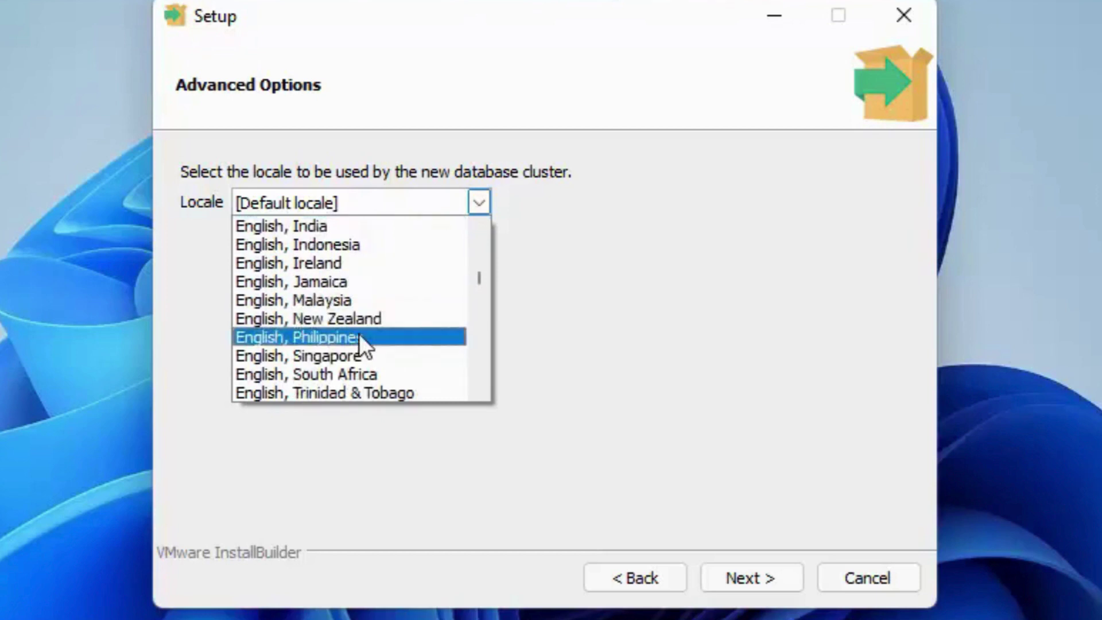
scroll(360, 332, "up", 1)
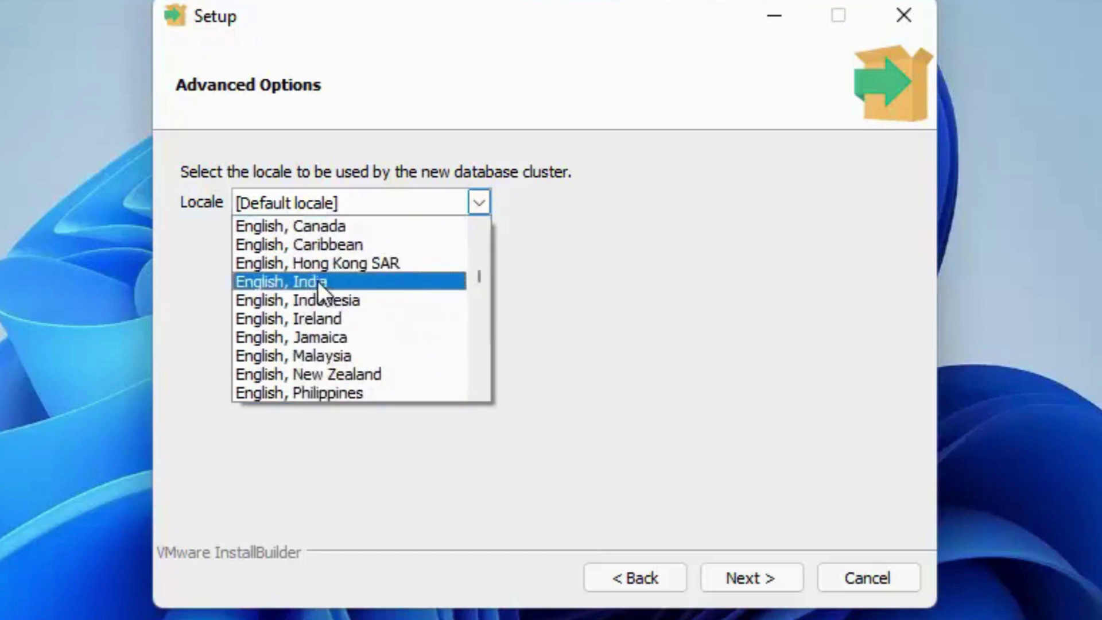
left_click(301, 281)
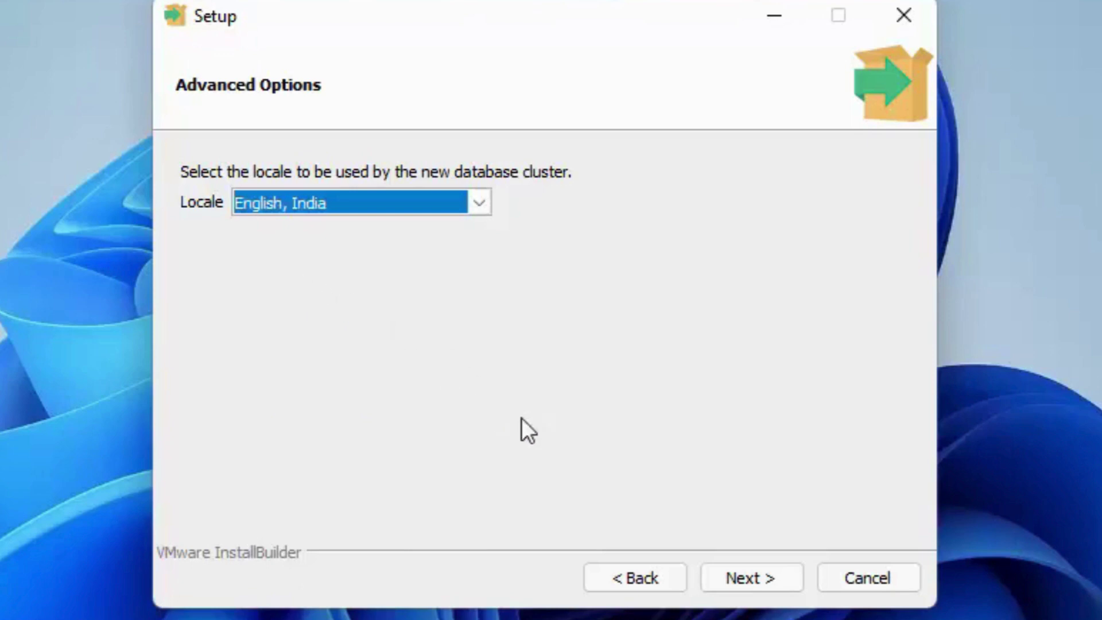
left_click(754, 571)
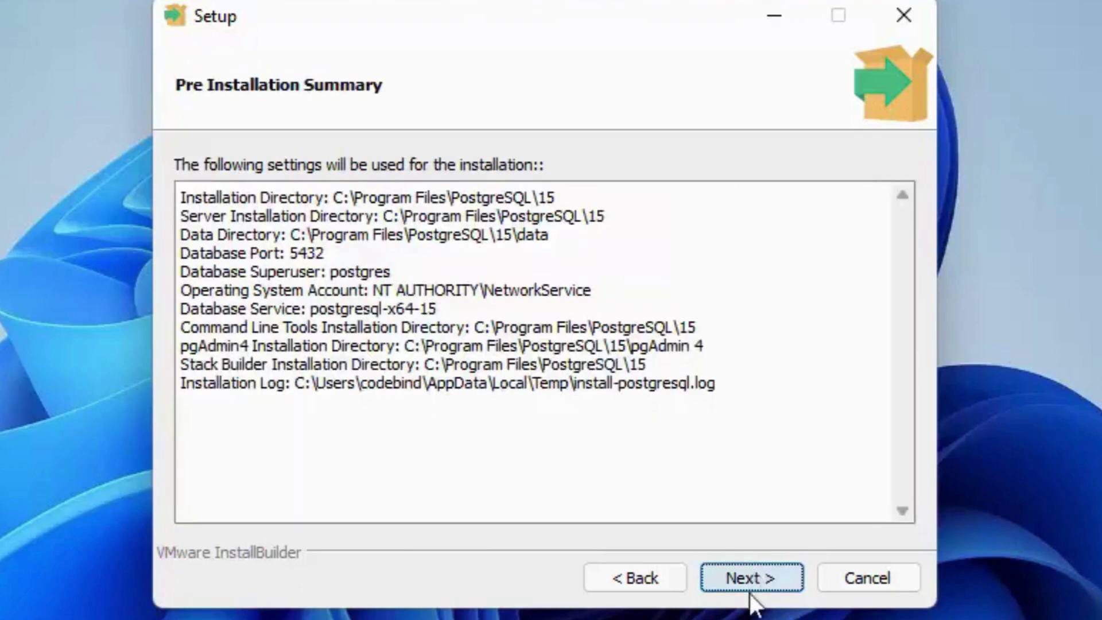
Step: Accept the pre-installation summary and run the PostgreSQL installation to completion
left_click(752, 580)
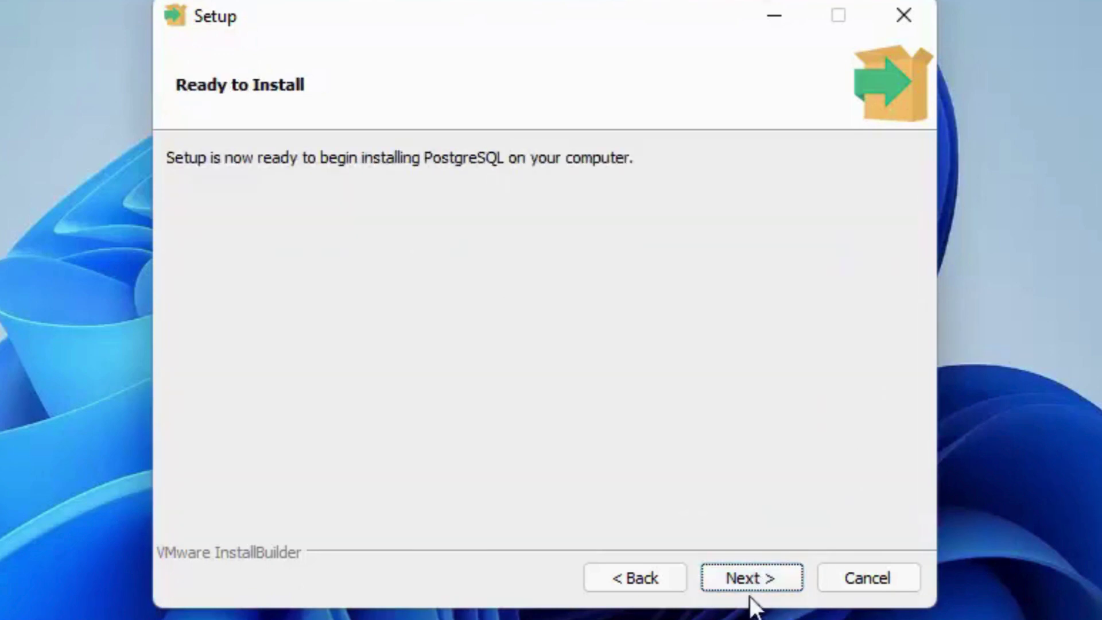
left_click(748, 578)
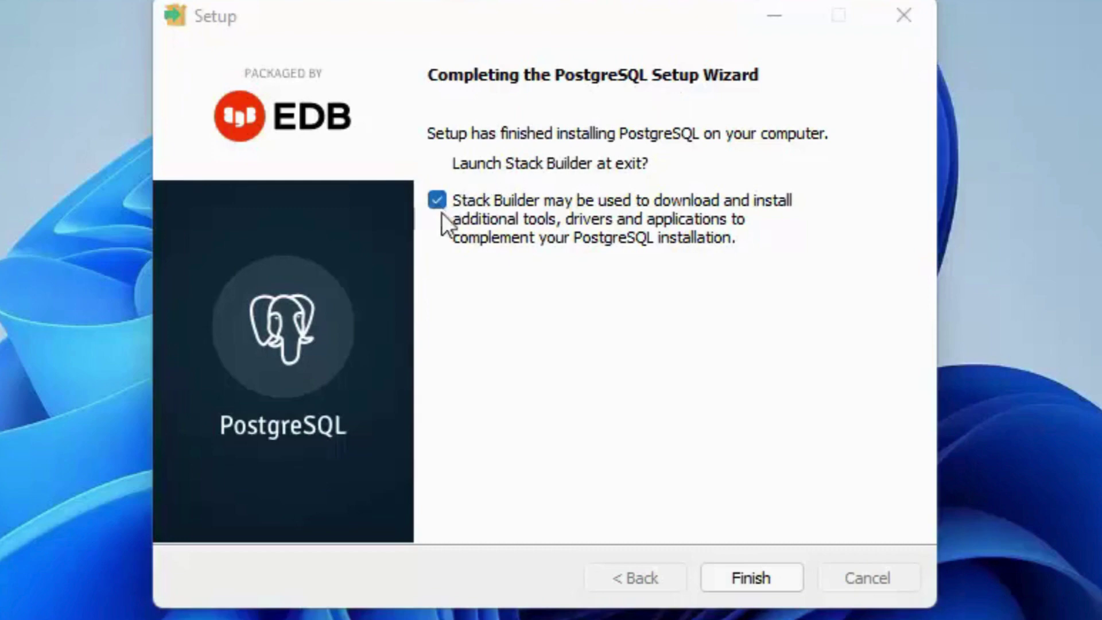
Step: Finish setup, cancel Stack Builder, and expand PostgreSQL 15 in Start's All apps list
left_click(739, 581)
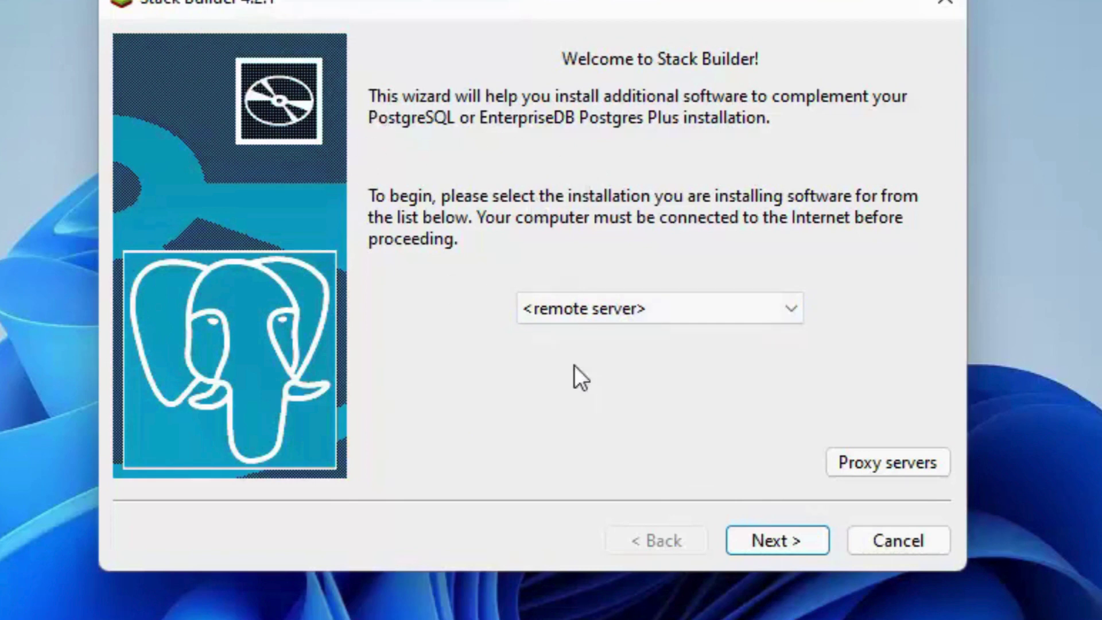
left_click(890, 542)
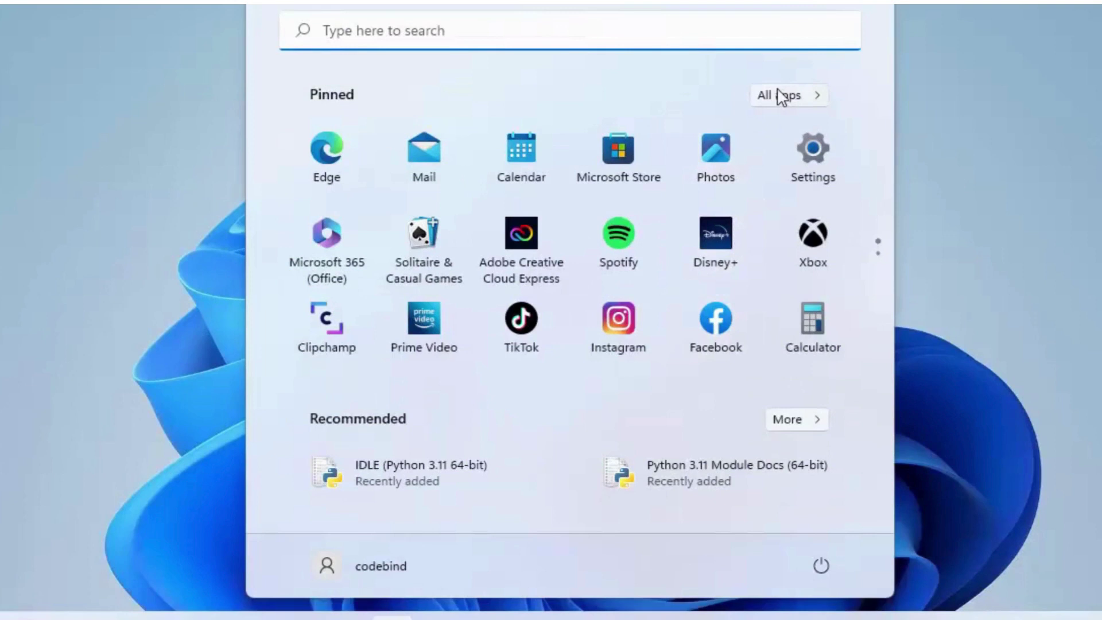
left_click(777, 93)
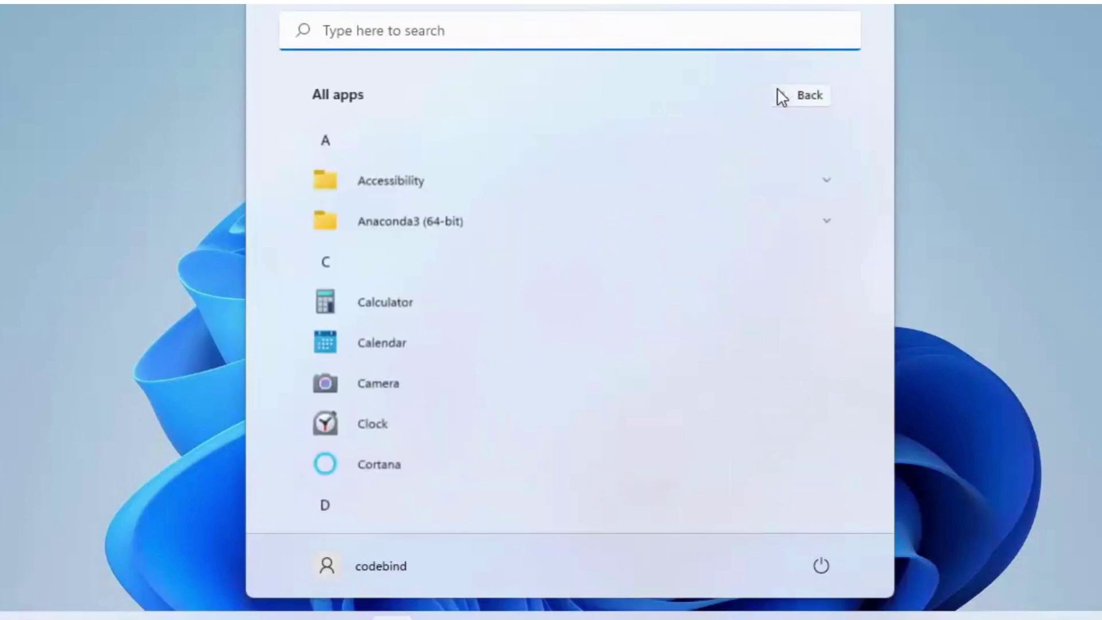
scroll(583, 191, "down", 15)
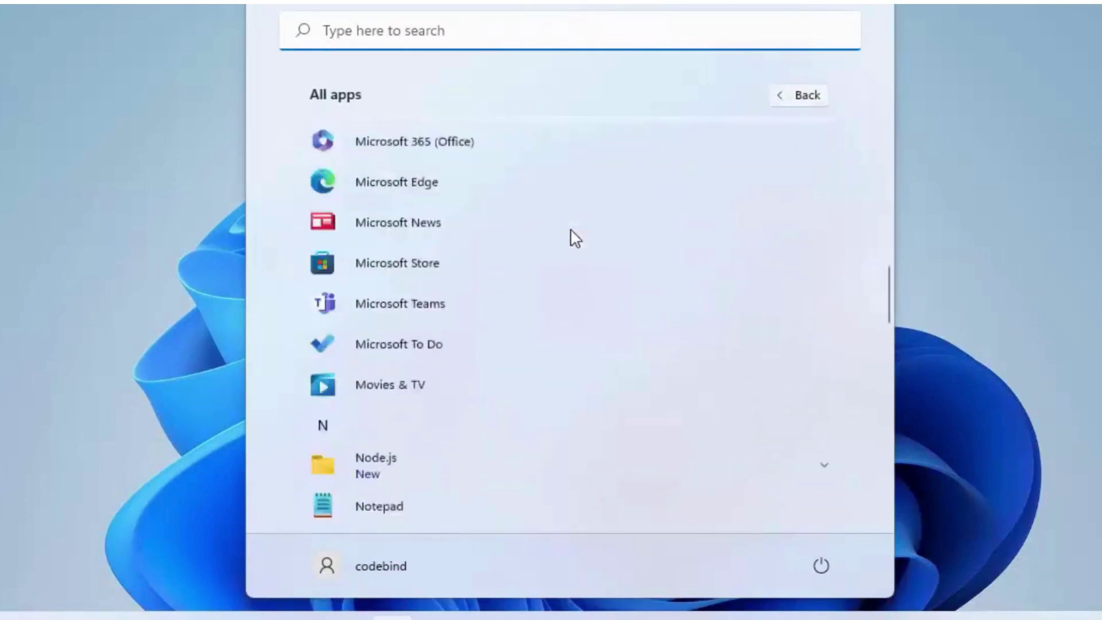
scroll(482, 308, "down", 5)
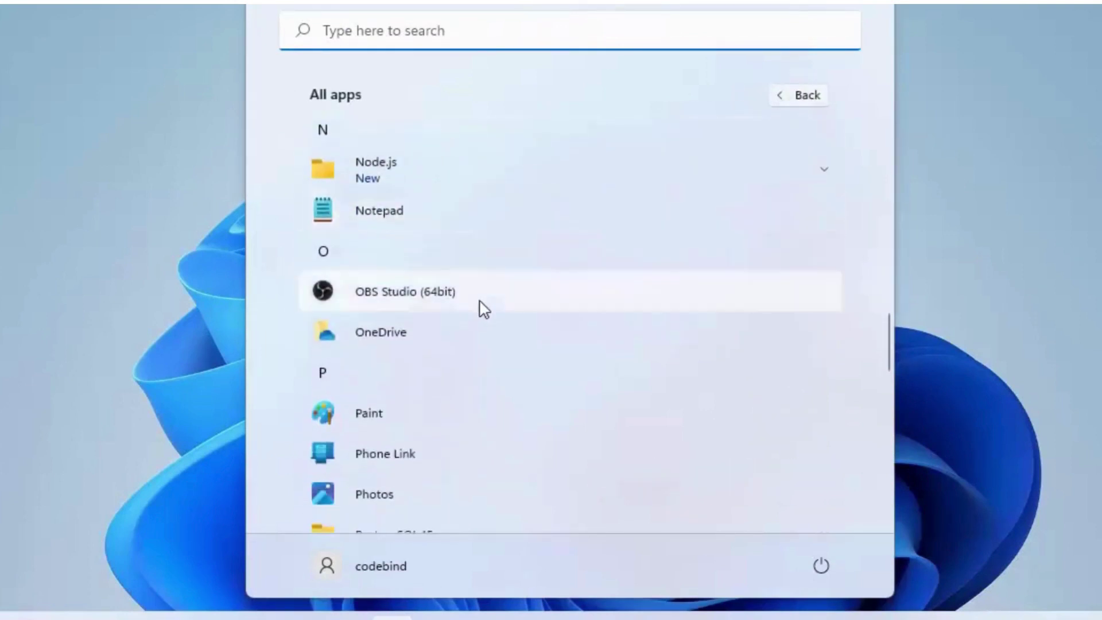
scroll(485, 307, "down", 2)
left_click(494, 293)
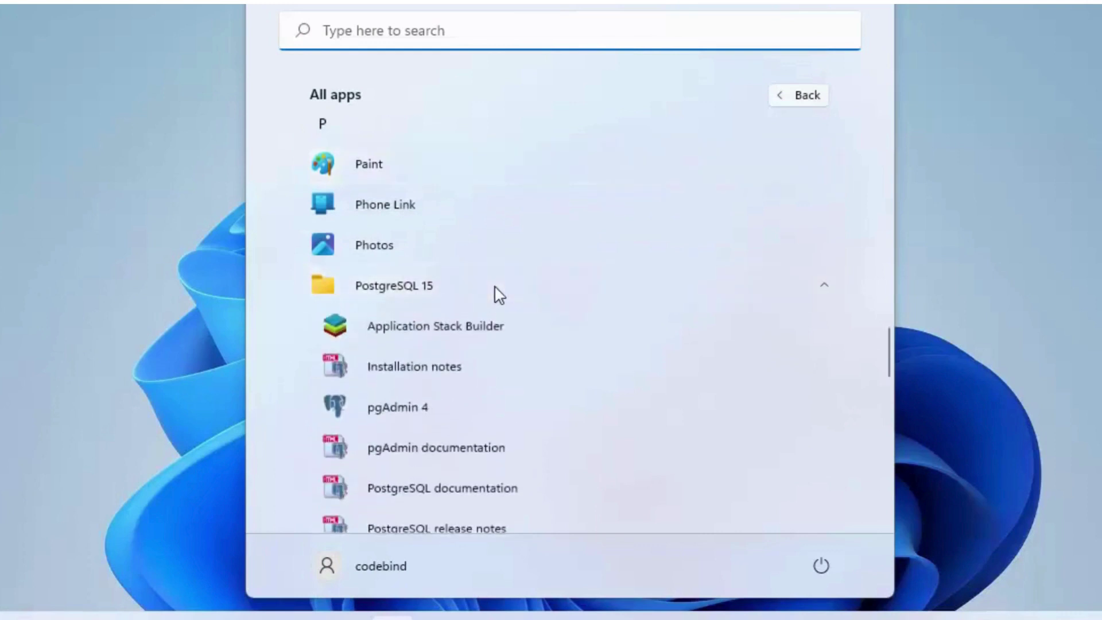
scroll(488, 320, "down", 4)
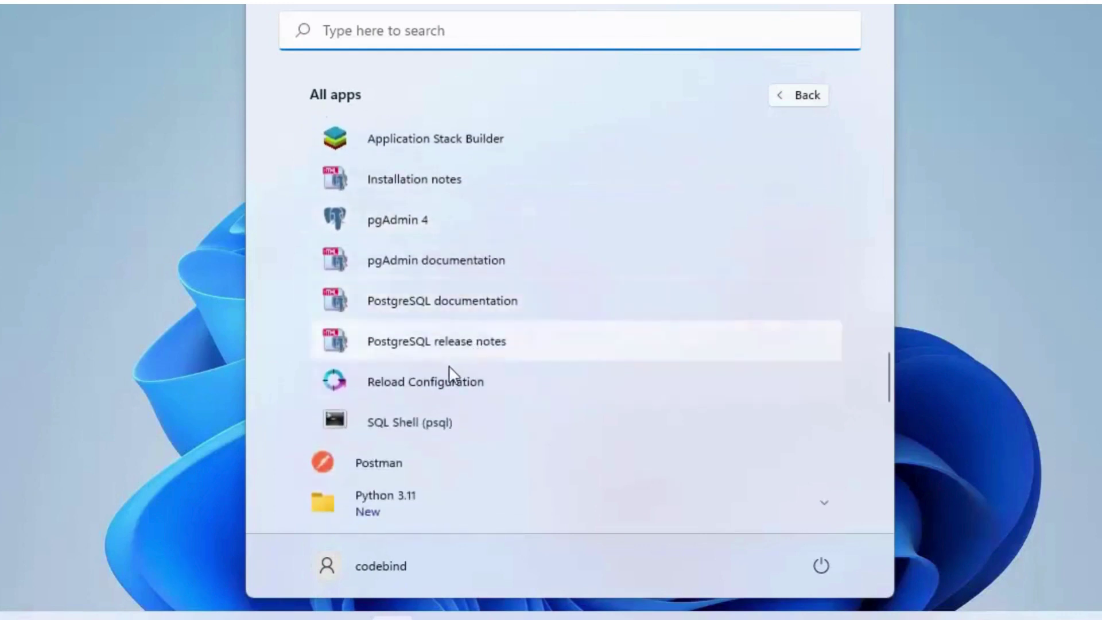
Step: Launch pgAdmin 4, set its master password, and dismiss the version update notification
left_click(404, 232)
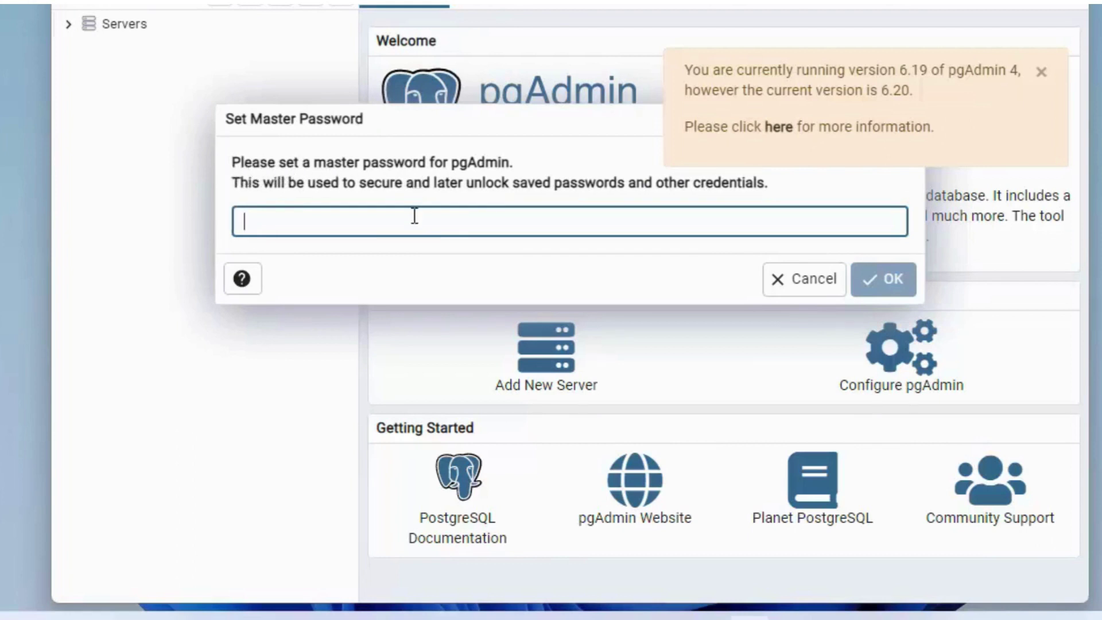
type("123")
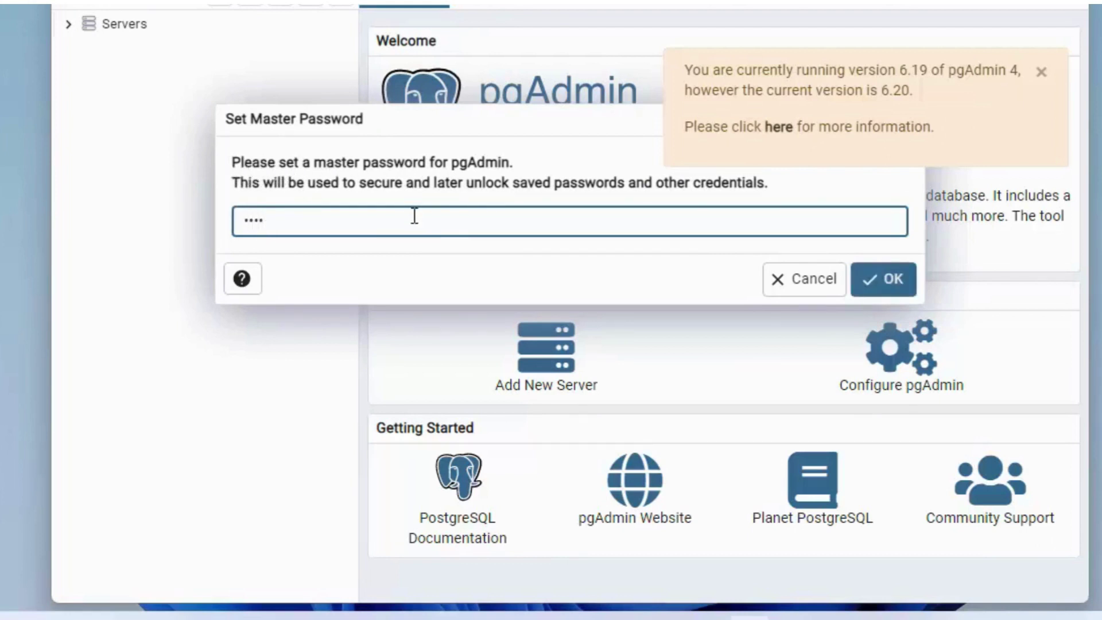
left_click(881, 279)
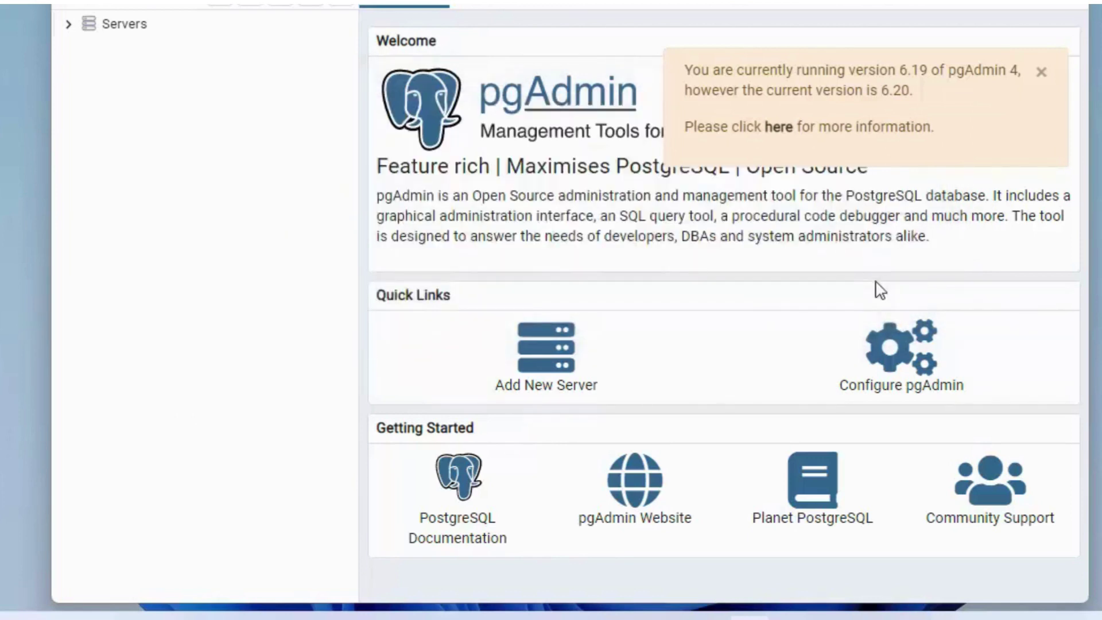
left_click(1040, 73)
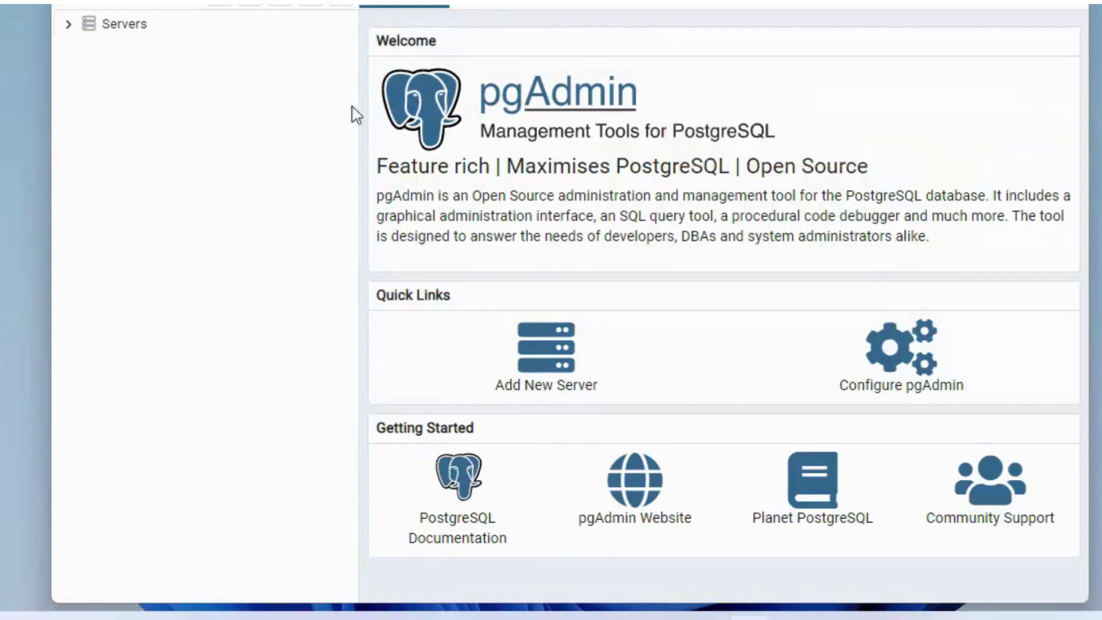
Step: Connect pgAdmin 4 to the PostgreSQL 15 server, entering the postgres password with Save Password ticked
left_click(69, 24)
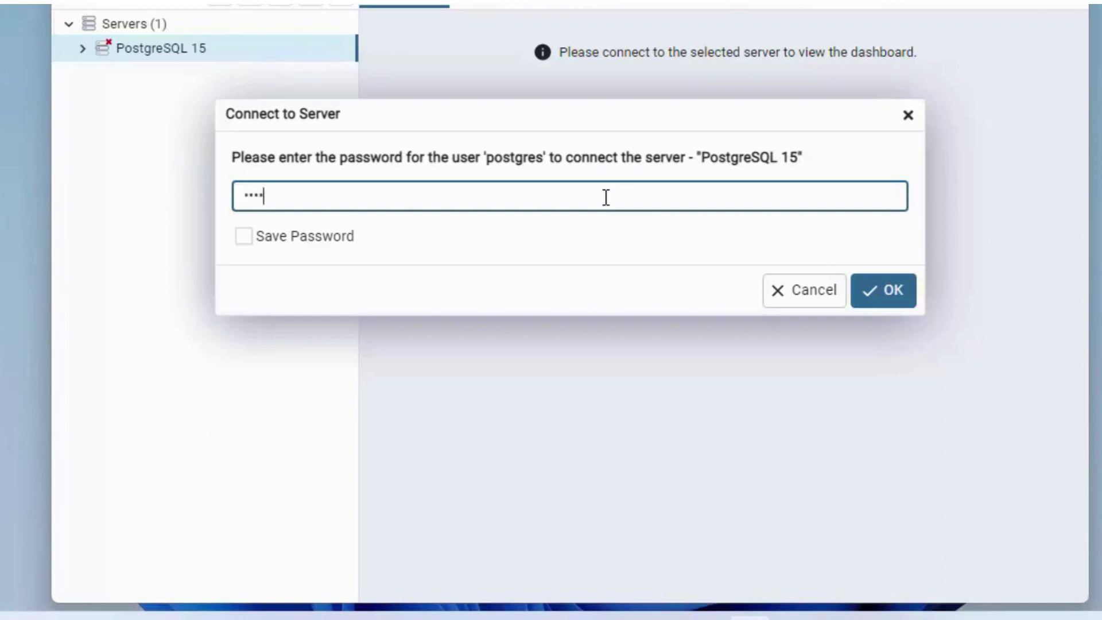
left_click(243, 237)
left_click(910, 297)
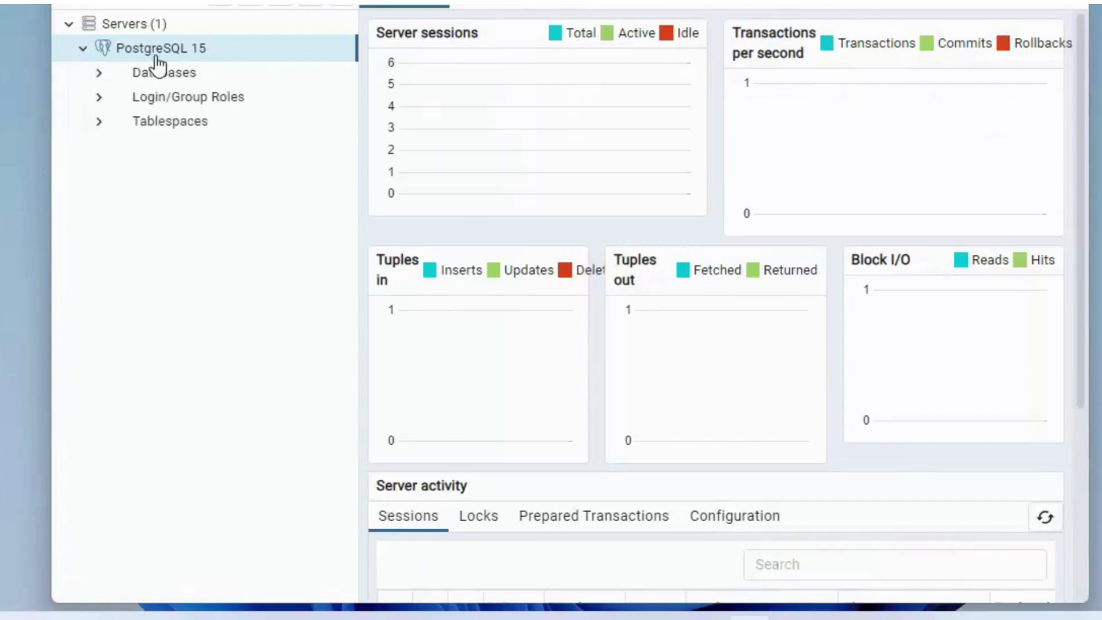
Step: Expand Databases > postgres > Schemas > public > Tables, then bring up the Windows Start menu
left_click(99, 73)
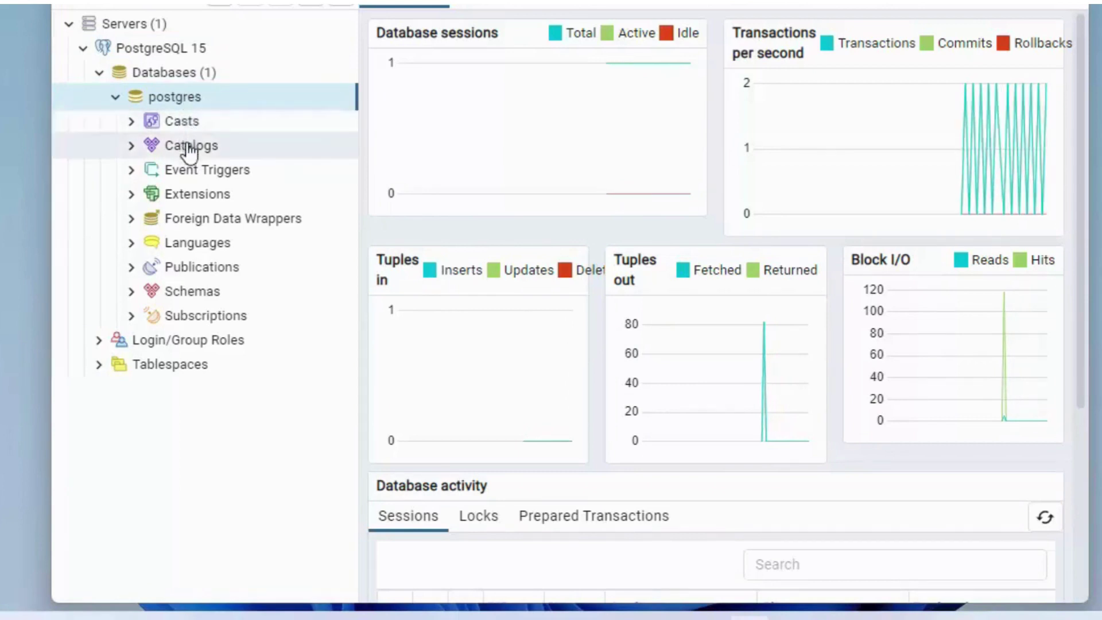
left_click(195, 294)
left_click(148, 320)
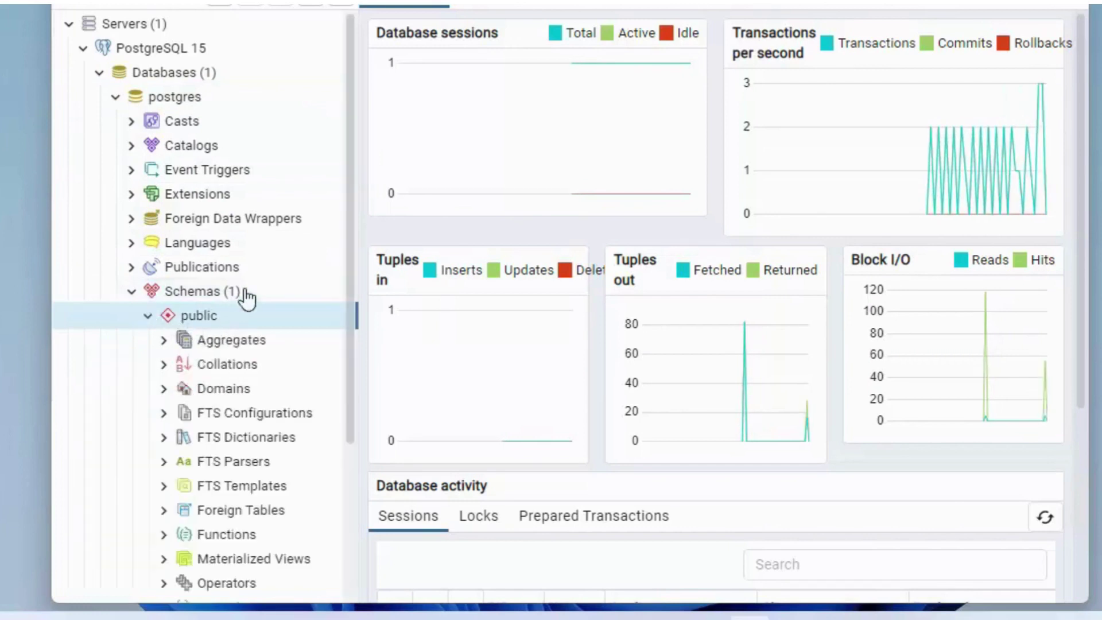
scroll(270, 265, "down", 5)
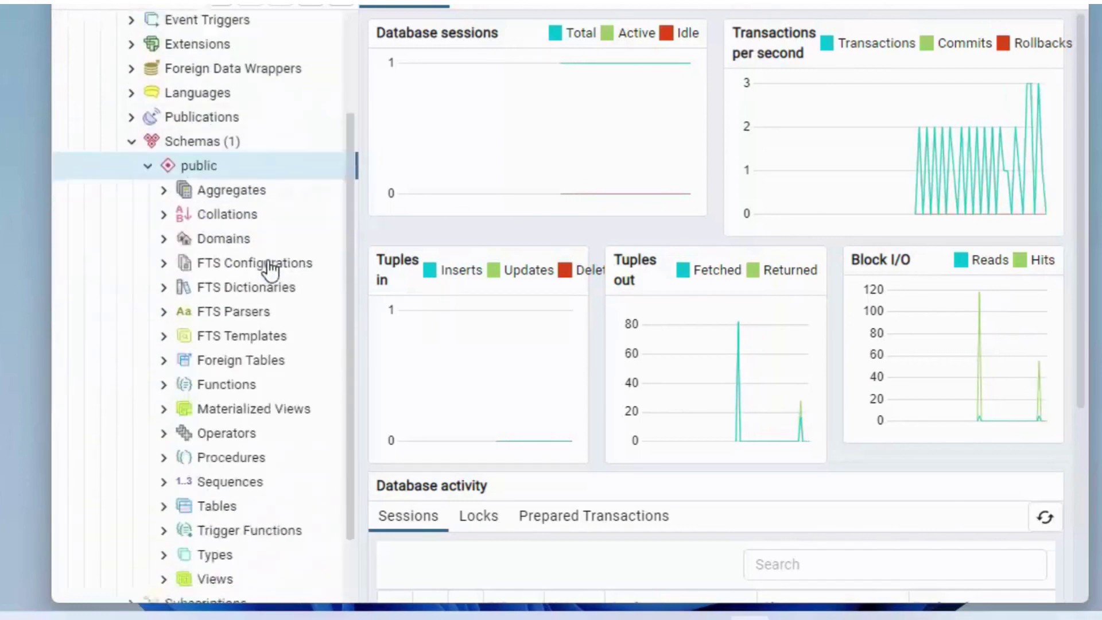
scroll(271, 266, "down", 2)
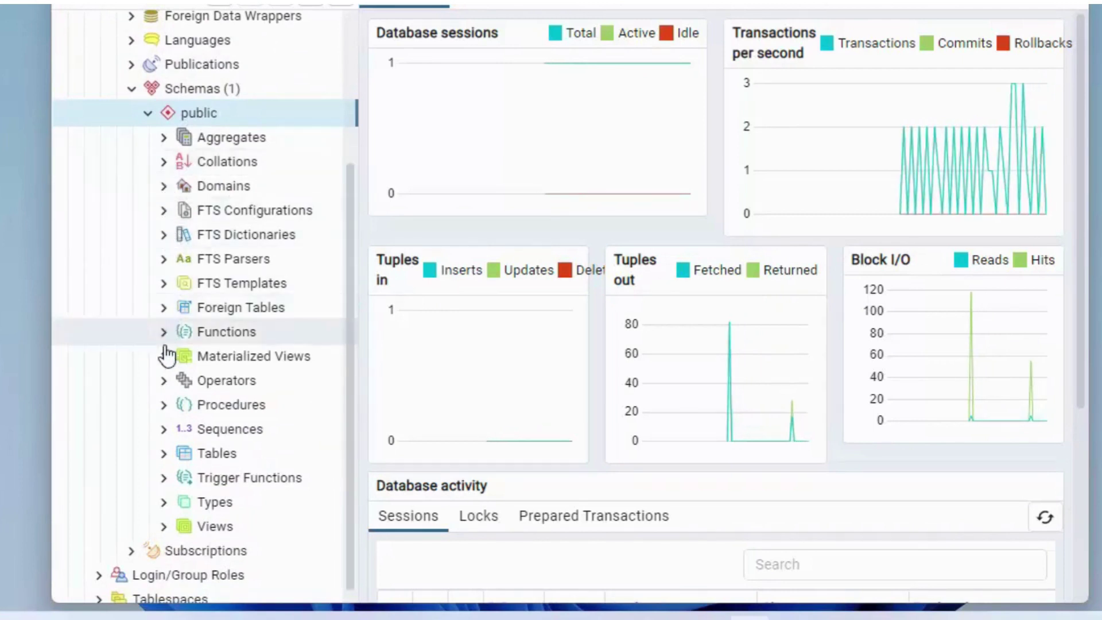
left_click(163, 455)
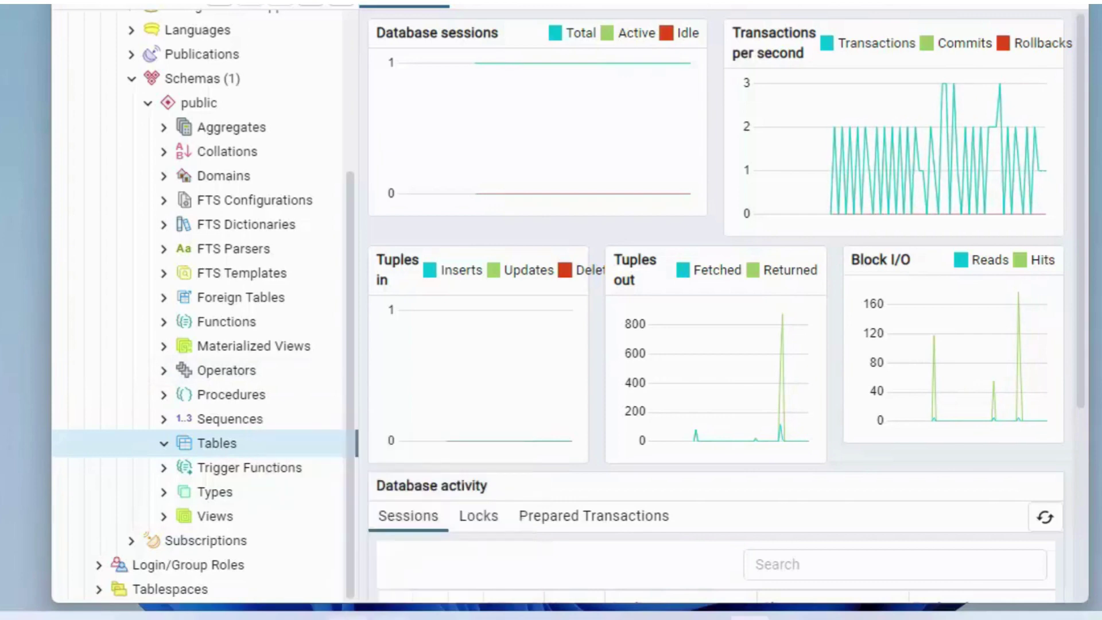
left_click(348, 615)
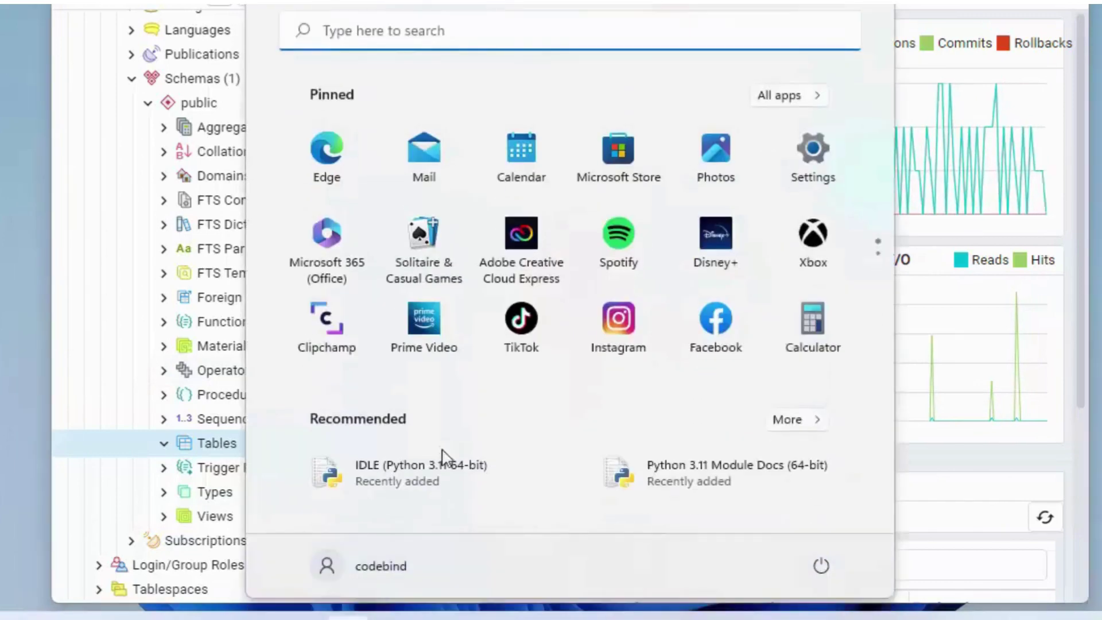
Step: Launch SQL Shell (psql) from the PostgreSQL 15 folder under All apps
left_click(786, 97)
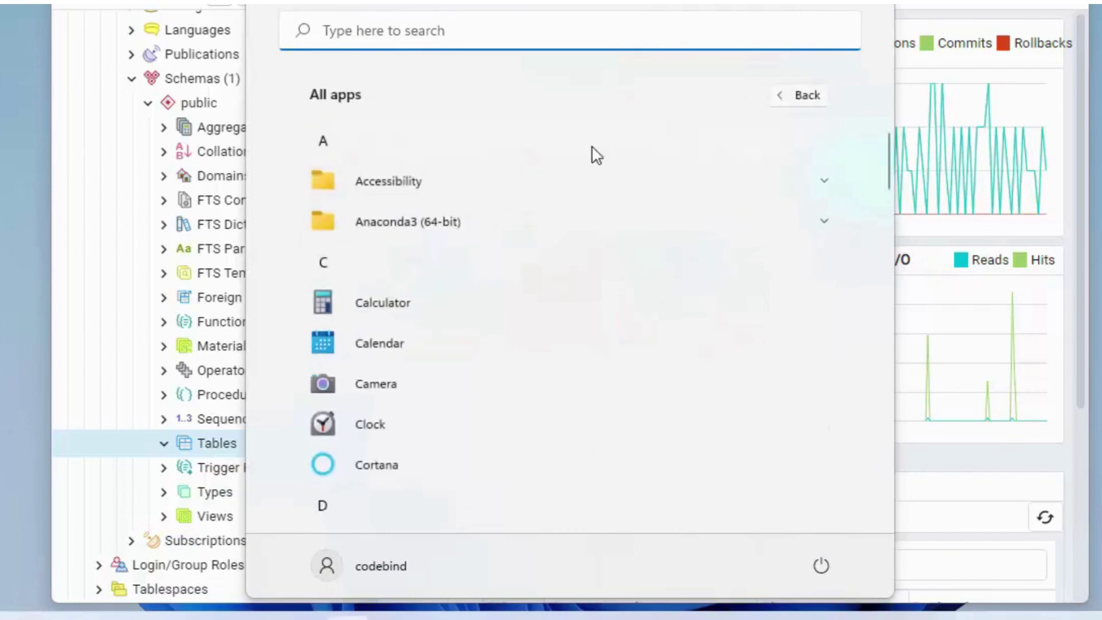
scroll(508, 219, "down", 5)
scroll(510, 220, "down", 10)
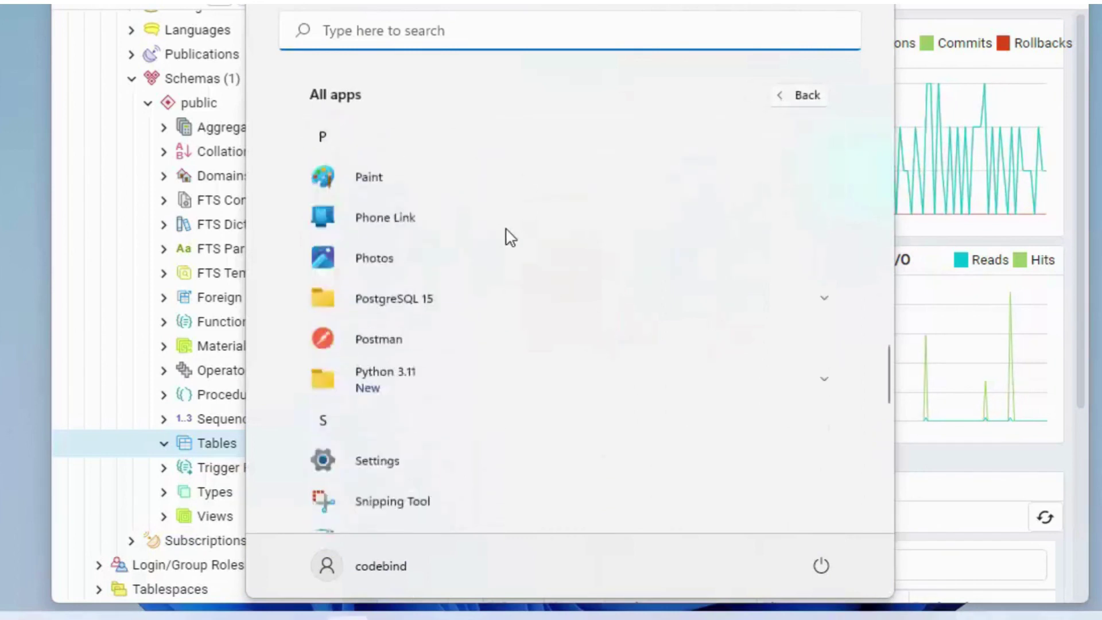
left_click(504, 233)
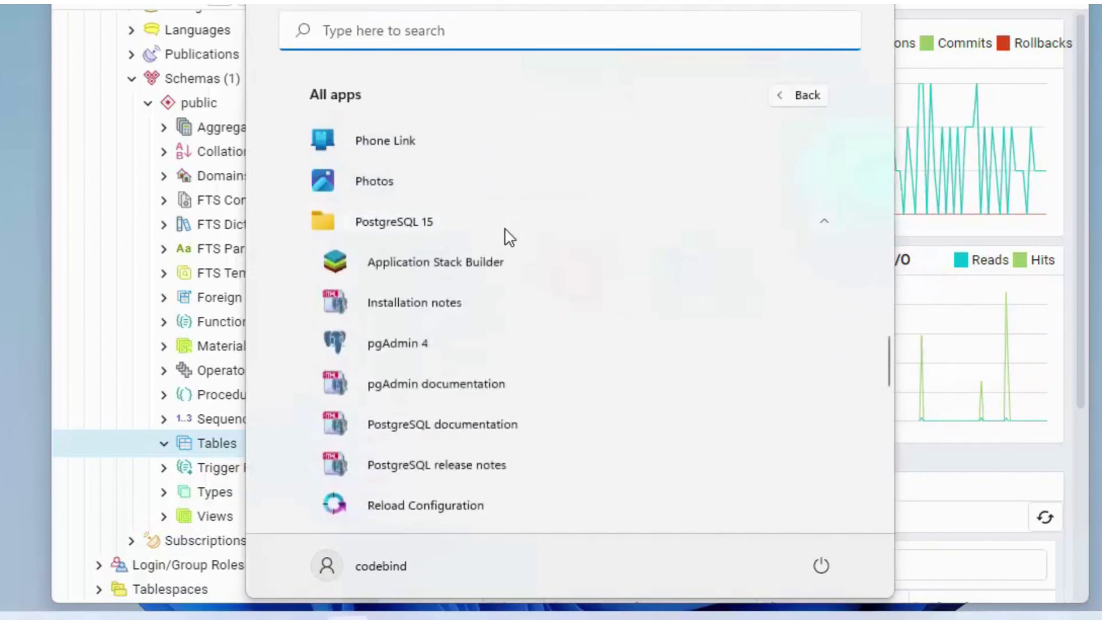
scroll(400, 436, "down", 2)
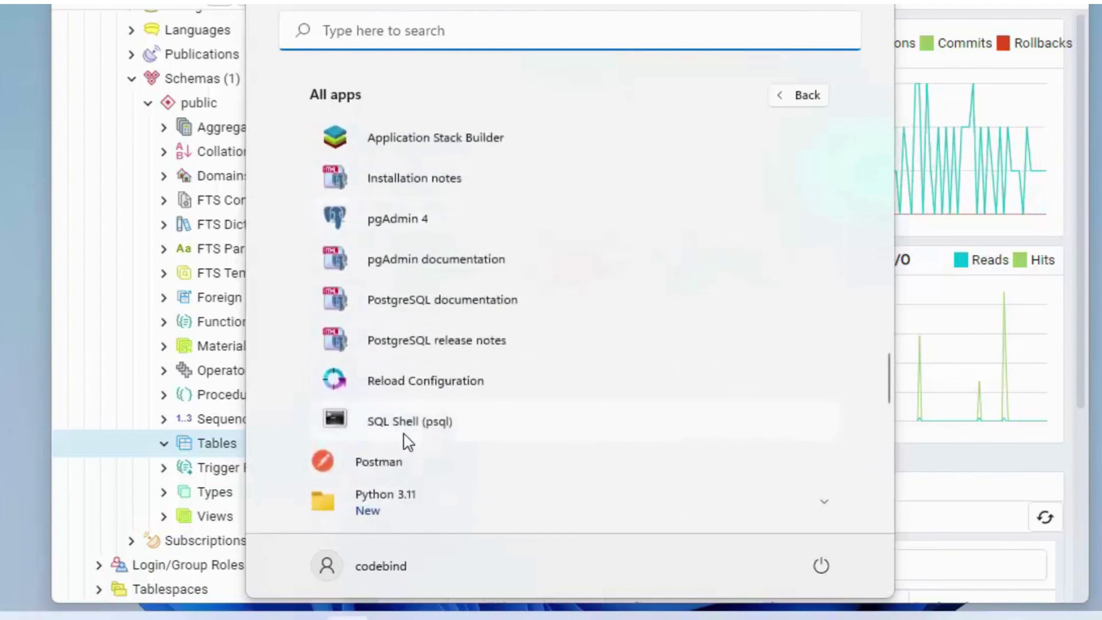
left_click(436, 431)
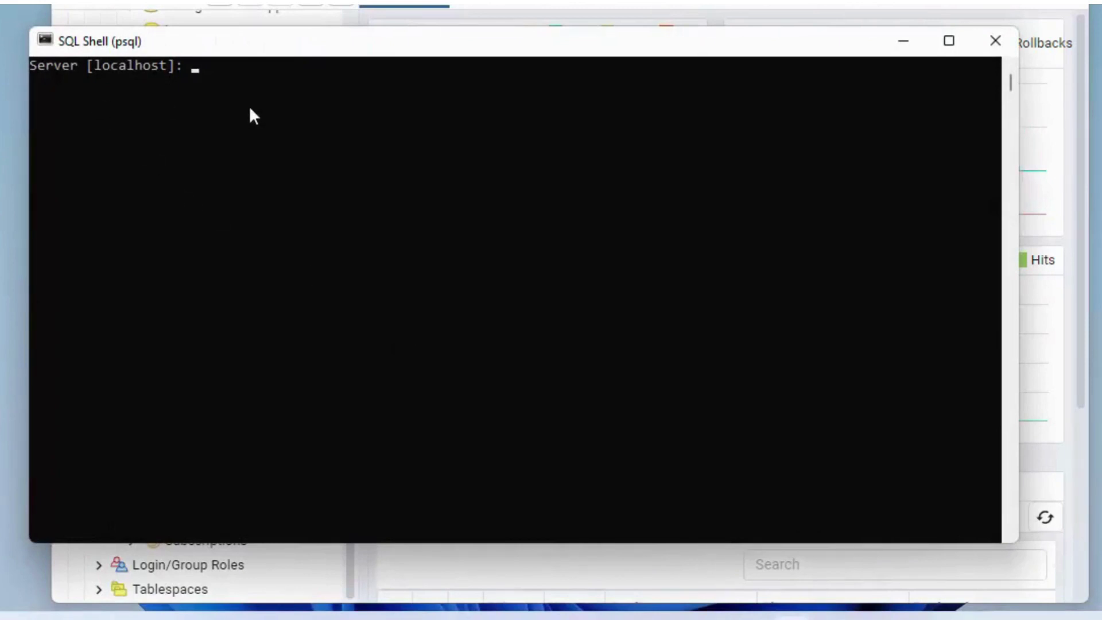
Step: Log into psql with default server localhost, database postgres, port 5432, user postgres, plus the password
key("Return")
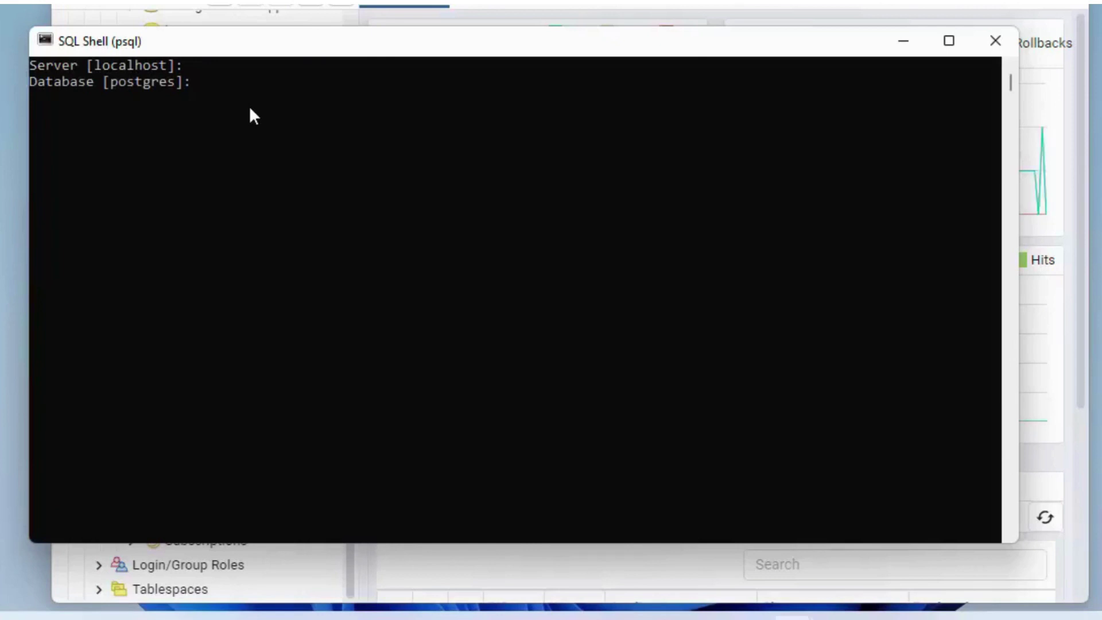
key("Return")
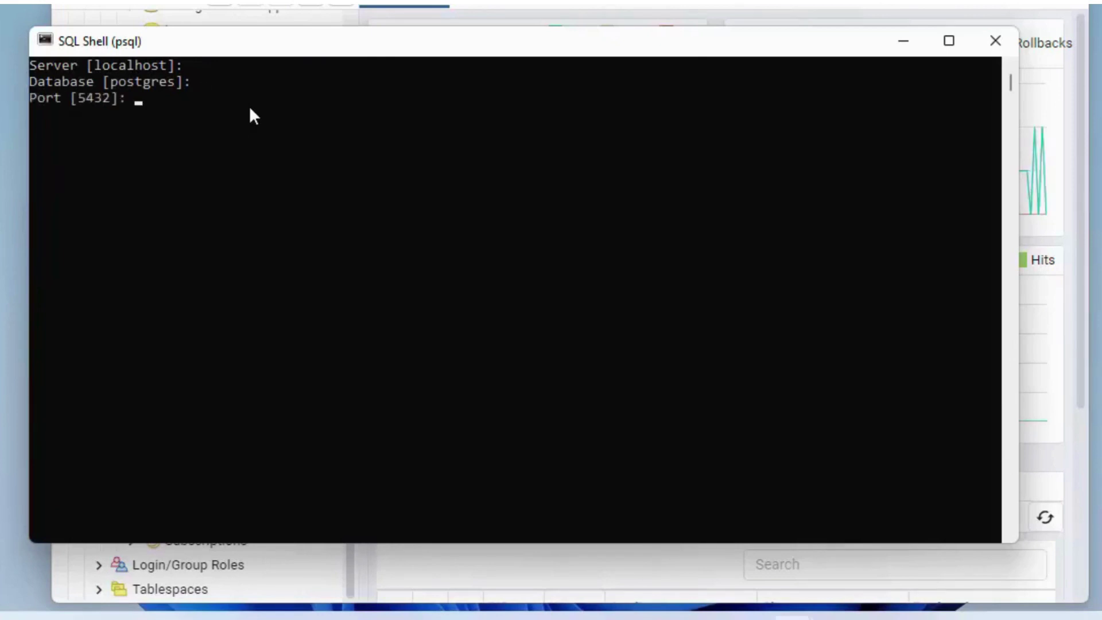
key("Return")
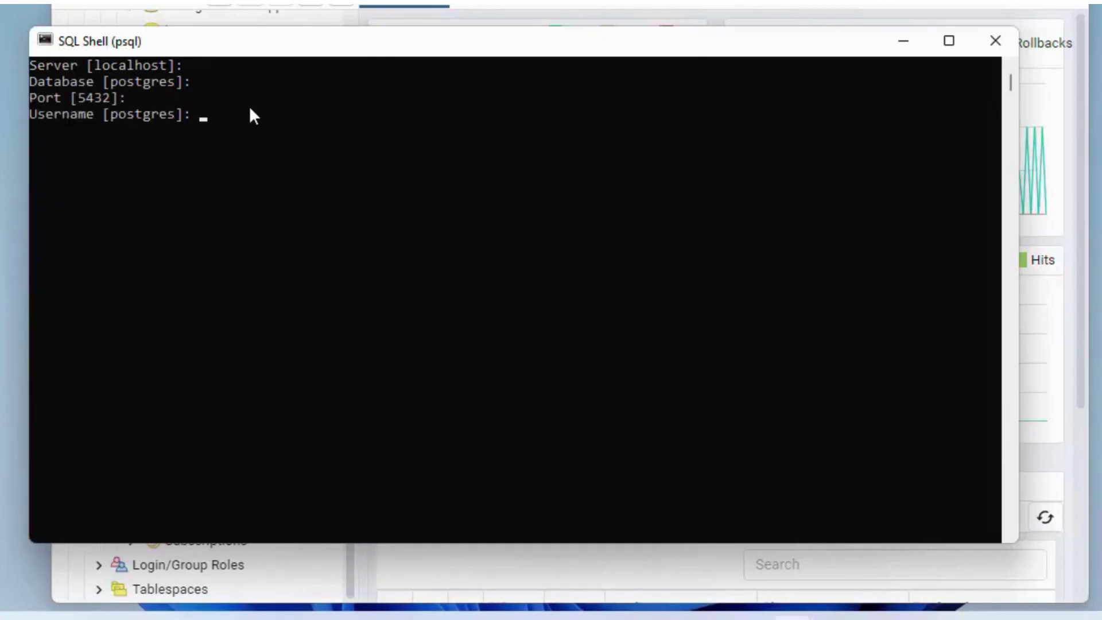
key("Return")
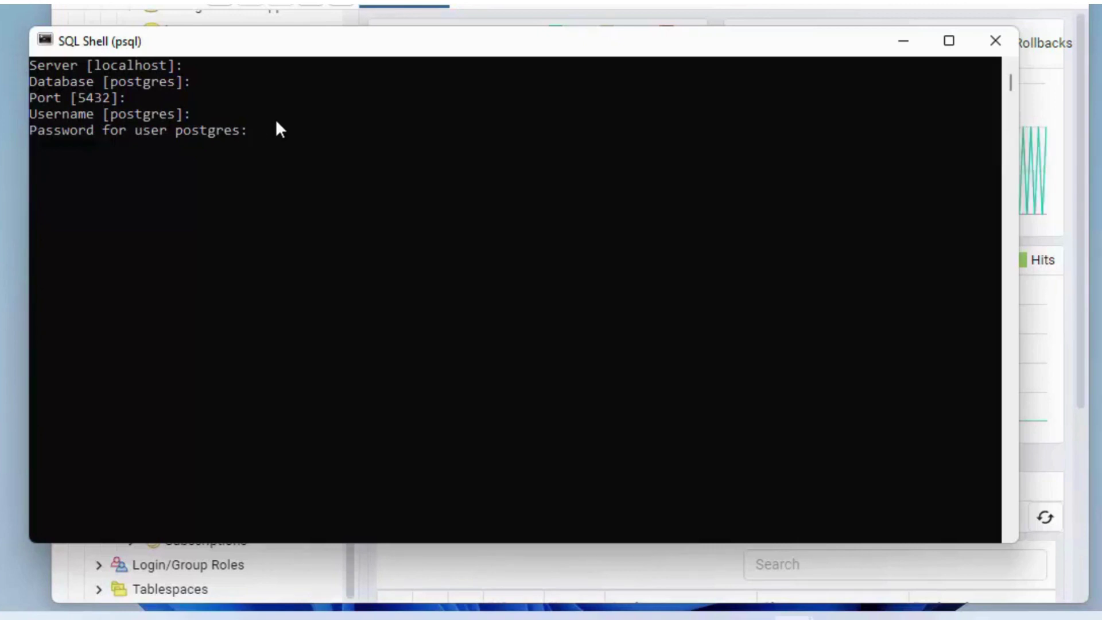
key("Return")
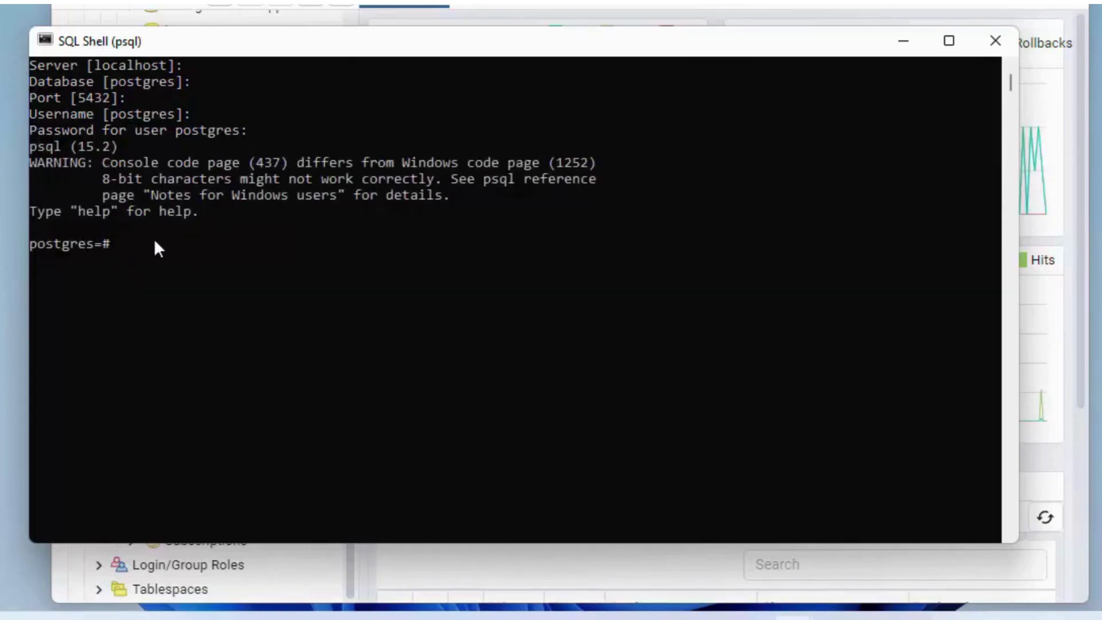
left_click(203, 264)
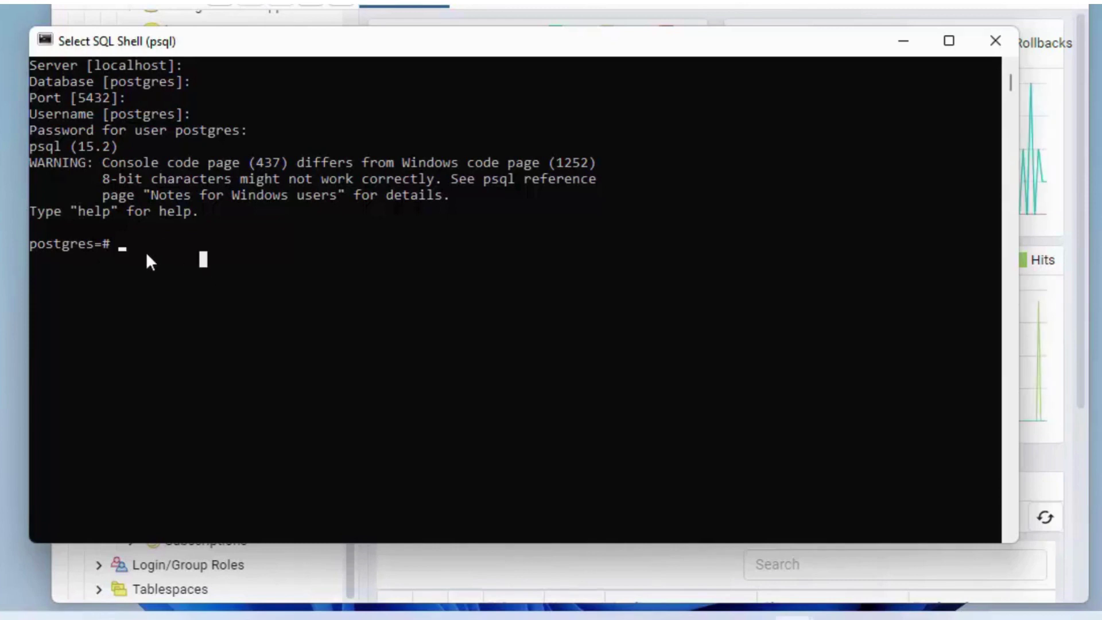
Step: Run \dt, paste the CREATE TABLE users statement, and re-run \dt to confirm users is listed
type("\\dt")
key("Return")
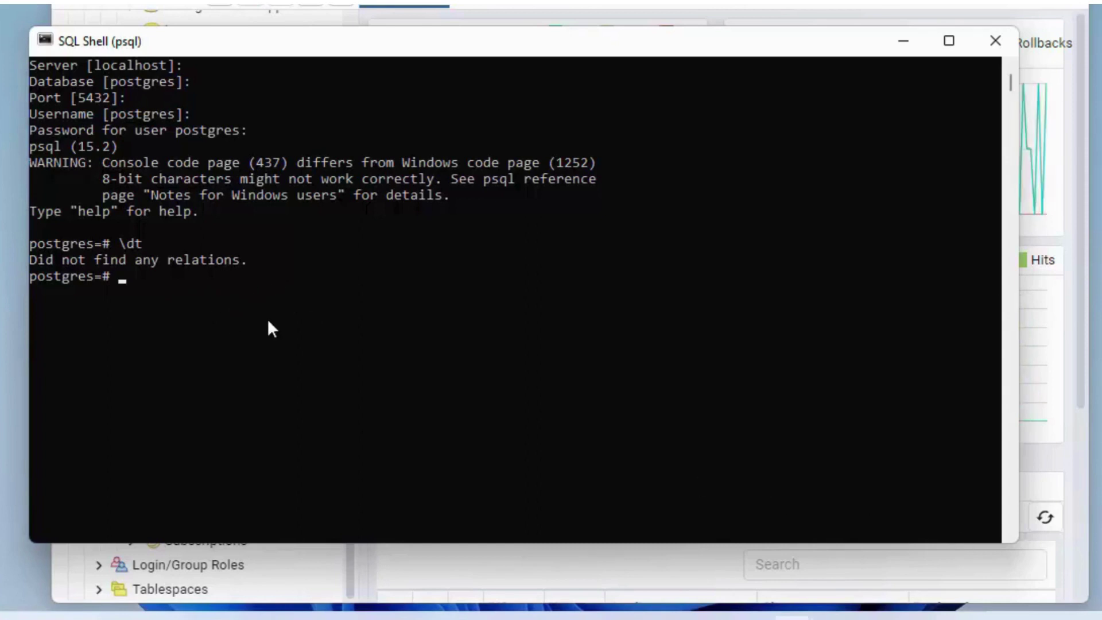
type("CREATE TABLE users (")
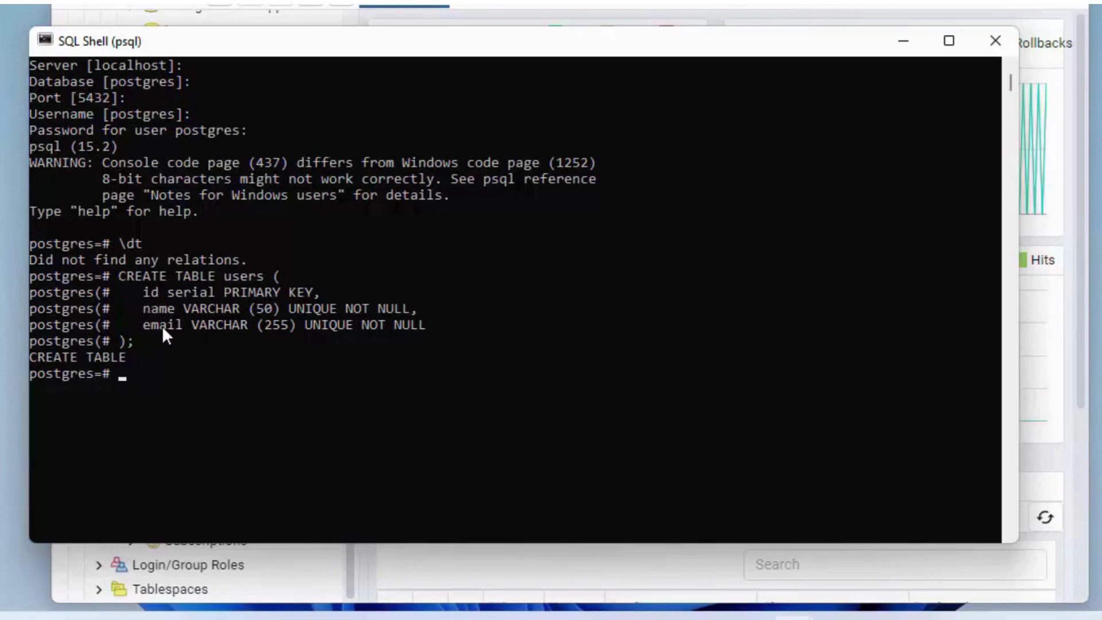
left_click_drag(129, 355, 33, 355)
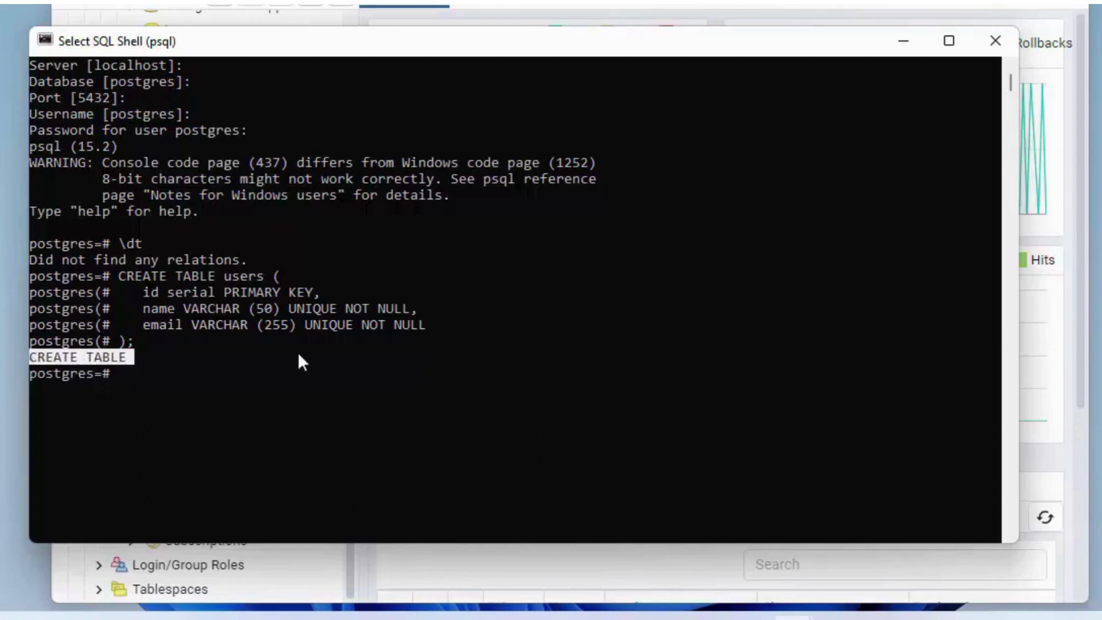
key("Up")
key("Up")
key("Up")
key("Up")
key("Up")
key("Up")
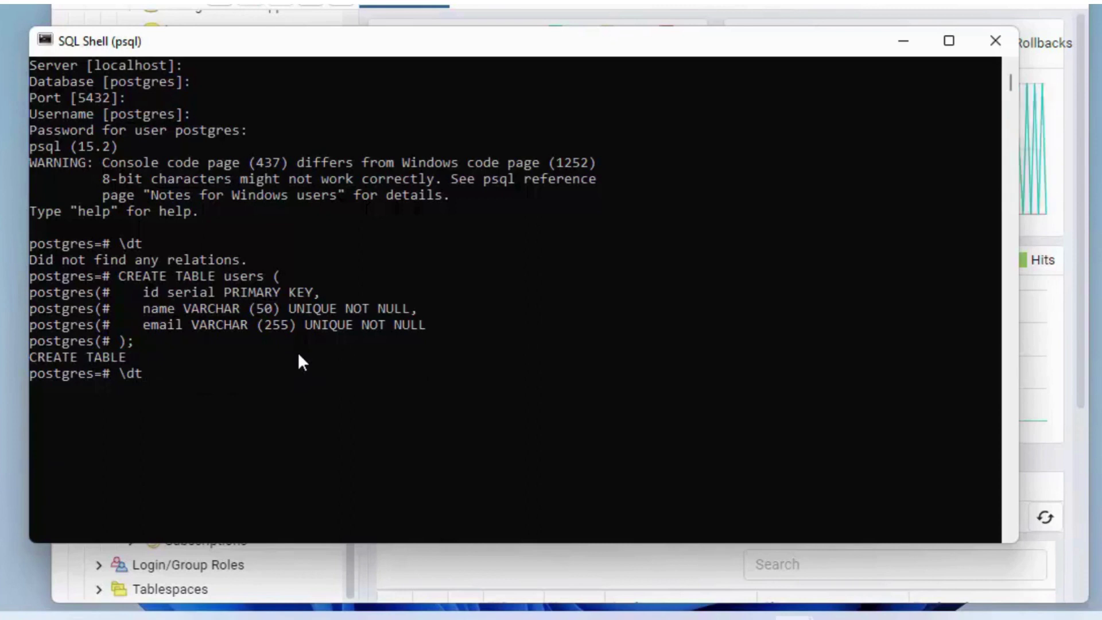
key("Return")
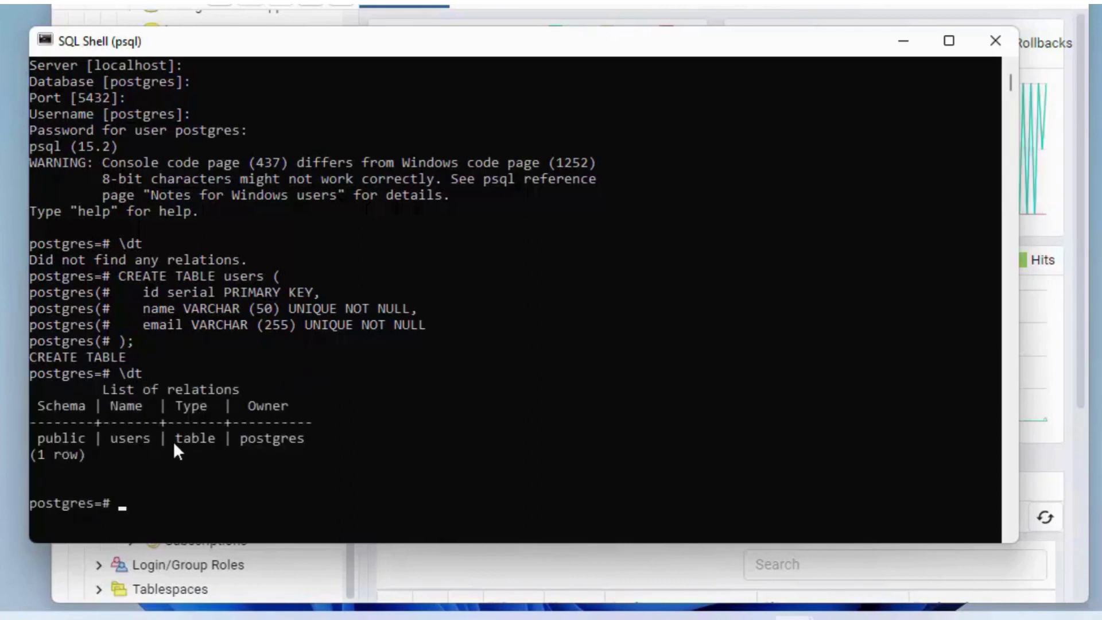
Step: Highlight users in the statement and relations list, then quit psql with \q and close the window
left_click_drag(226, 275, 263, 274)
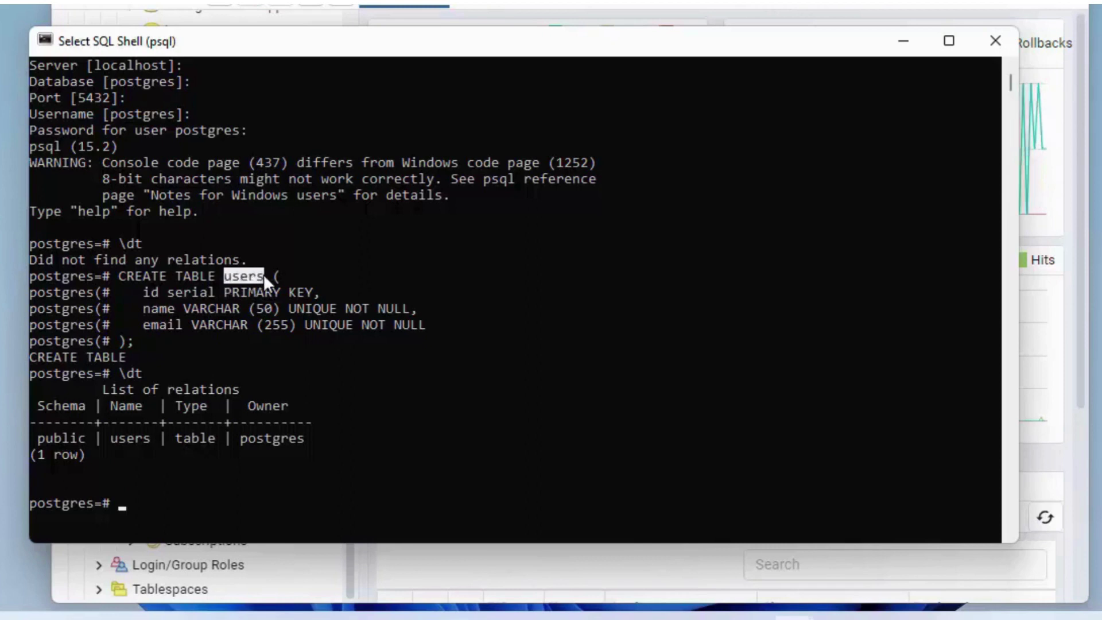
double_click(120, 436)
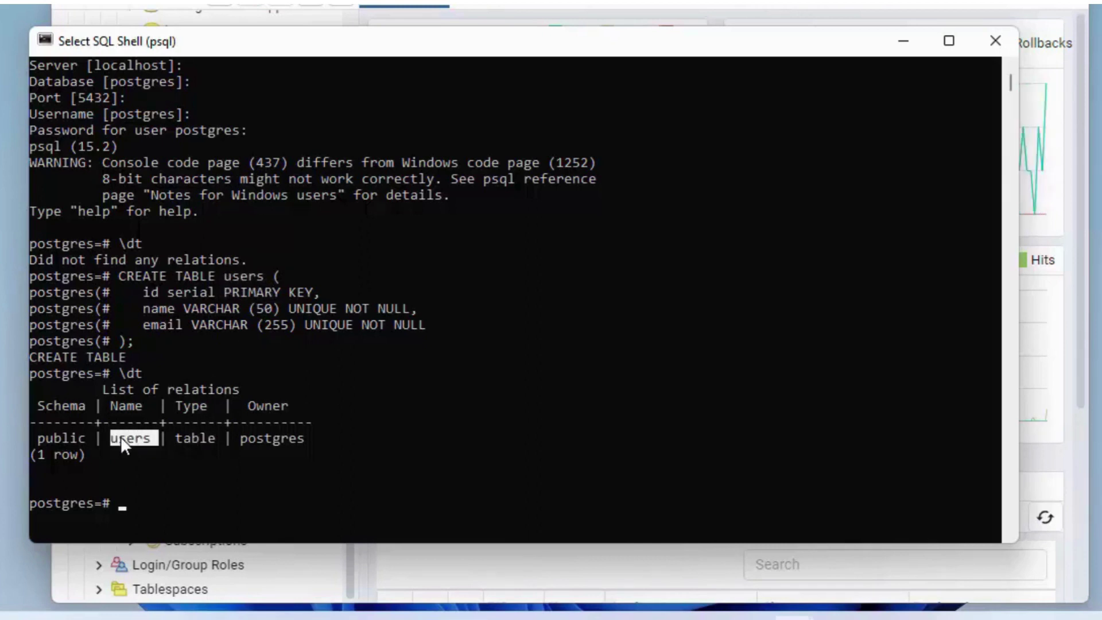
left_click(197, 479)
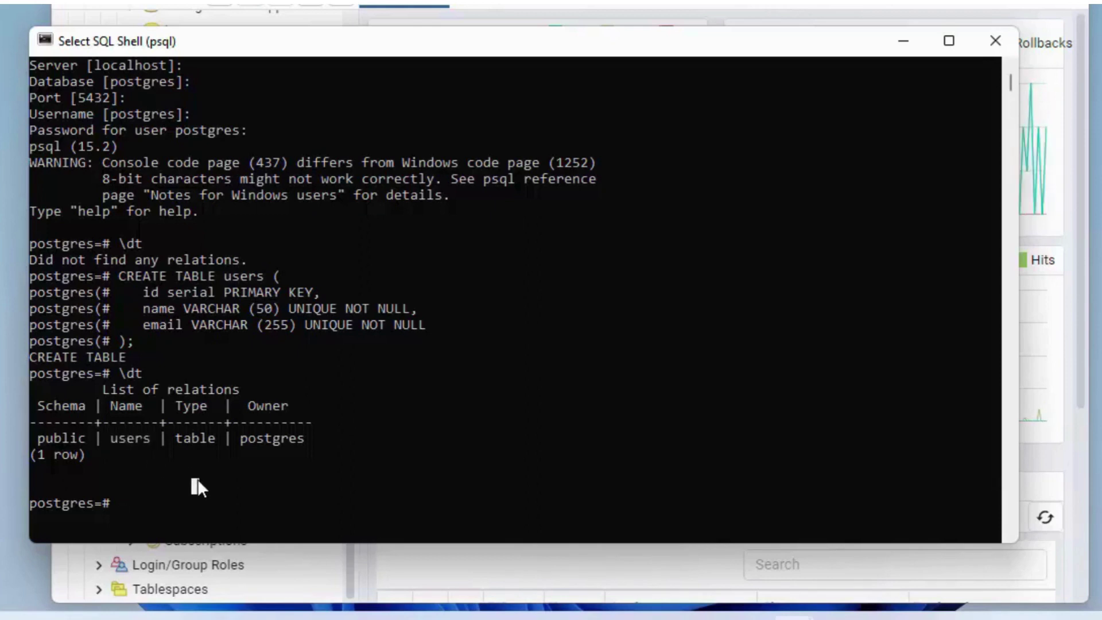
type("\\")
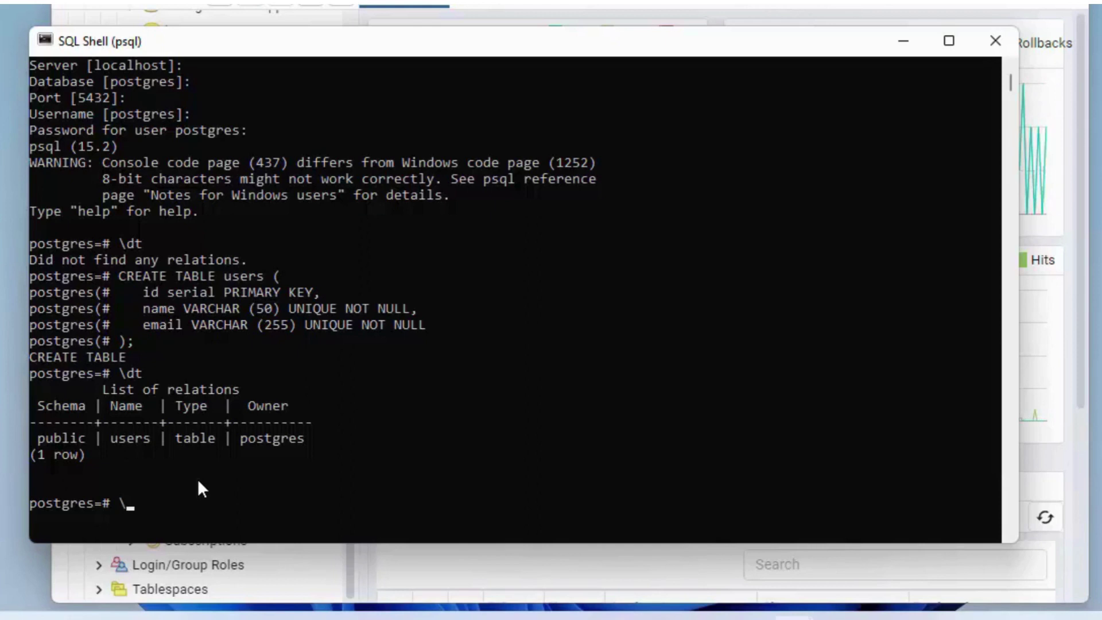
type("q")
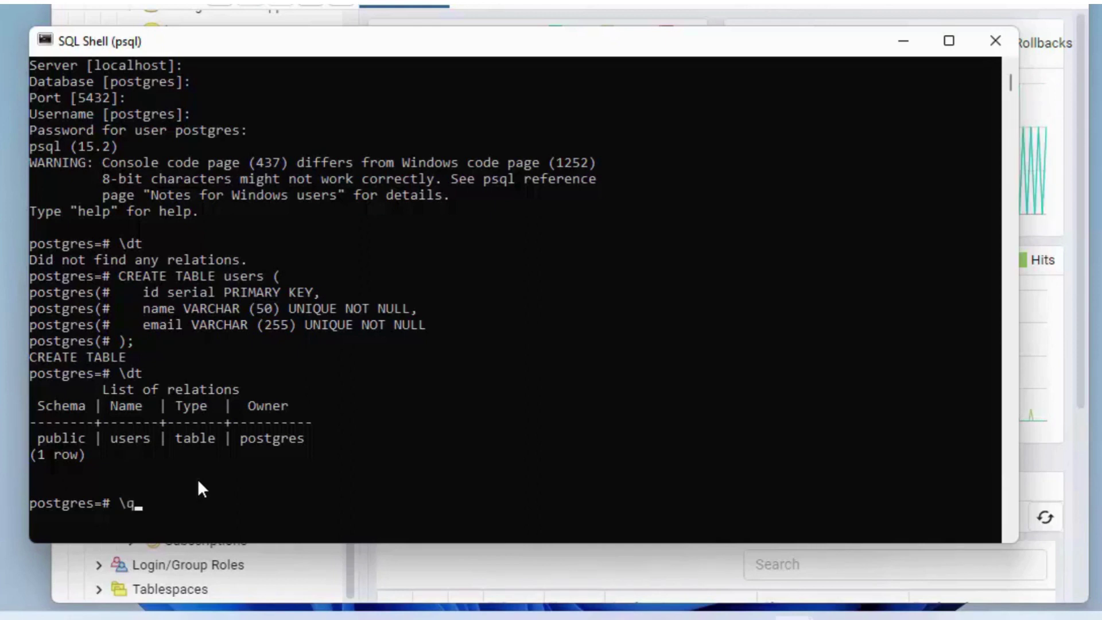
key("Return")
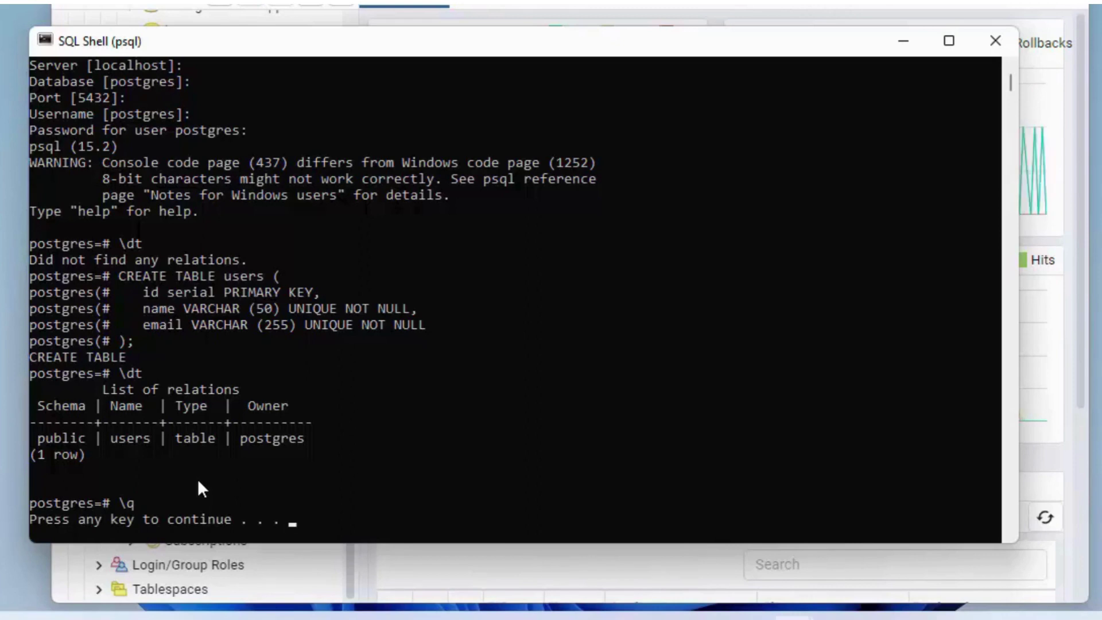
key("Return")
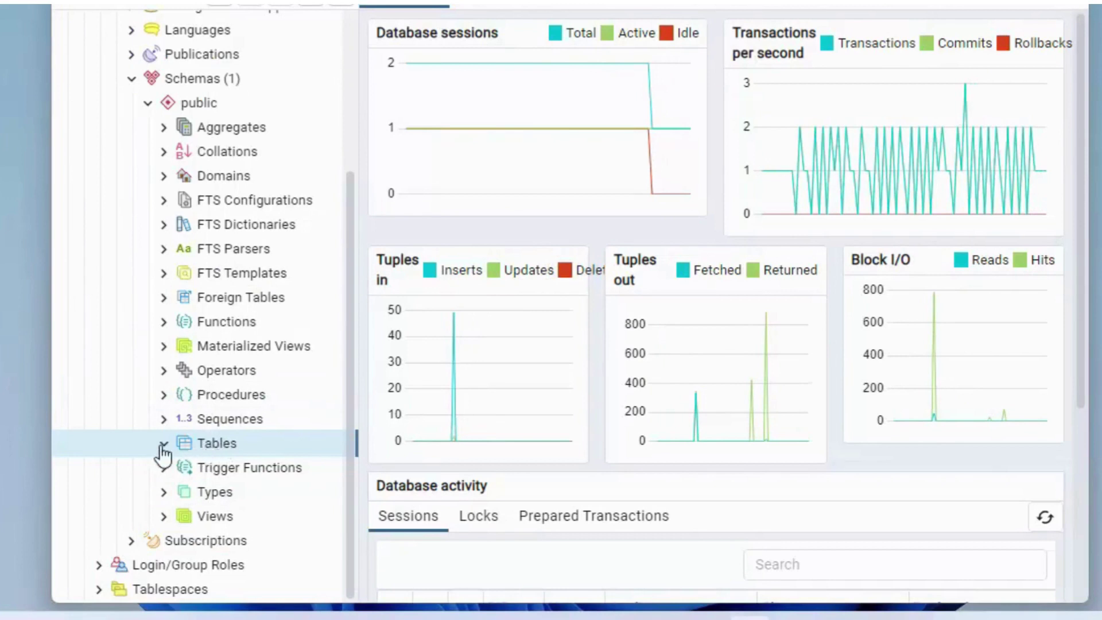
Step: Refresh the Tables group, then expand users and its Columns to show id, name and email
double_click(200, 442)
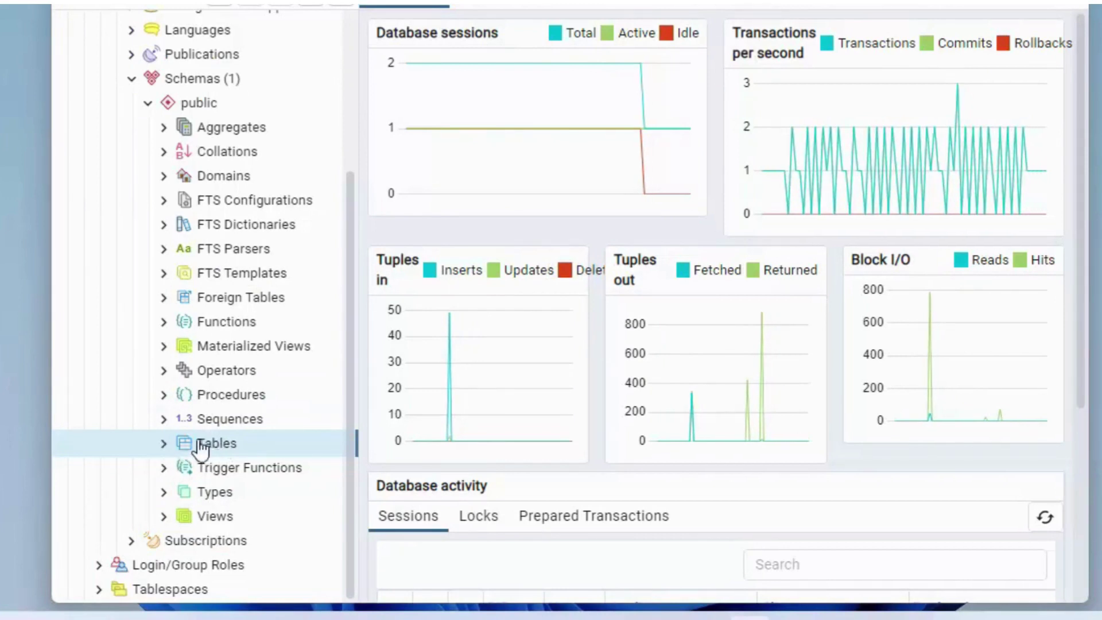
right_click(202, 450)
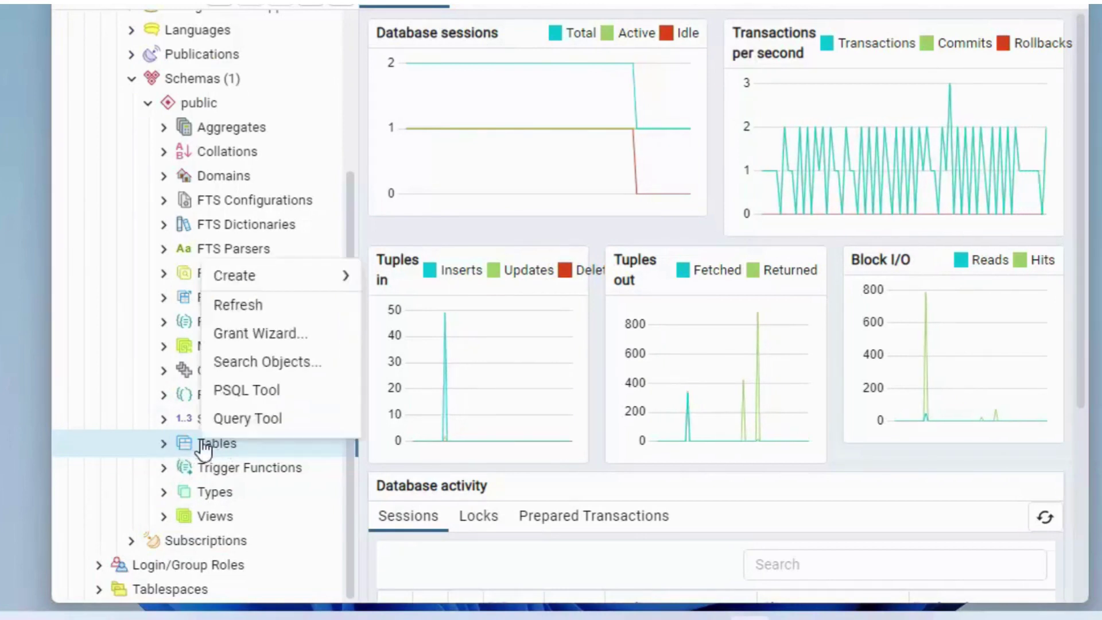
left_click(245, 315)
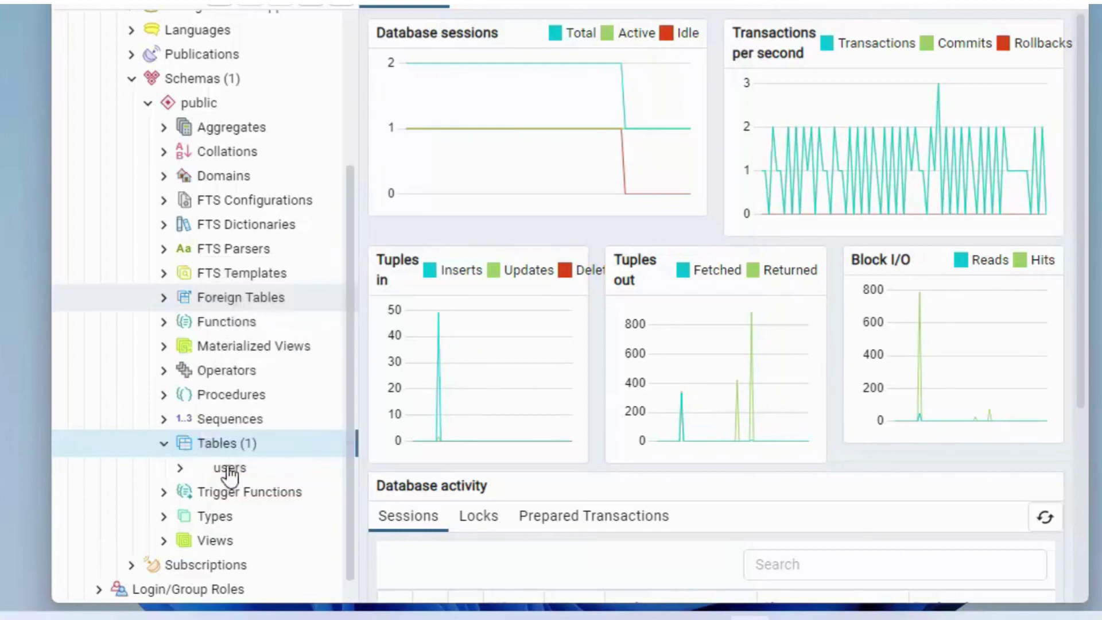
left_click(180, 468)
scroll(261, 430, "down", 2)
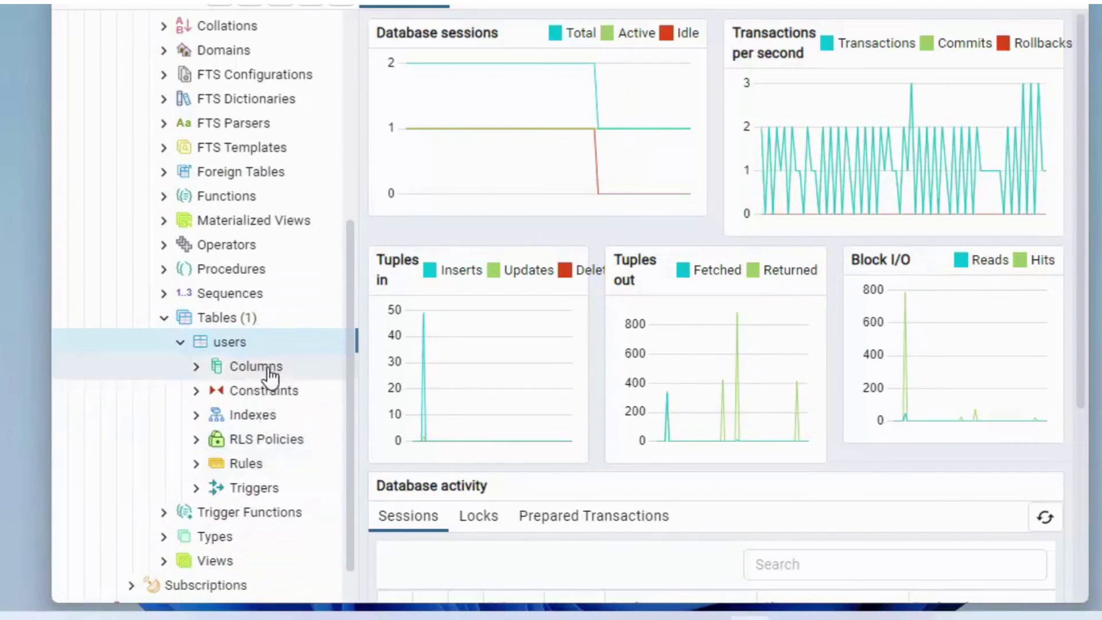
left_click(218, 372)
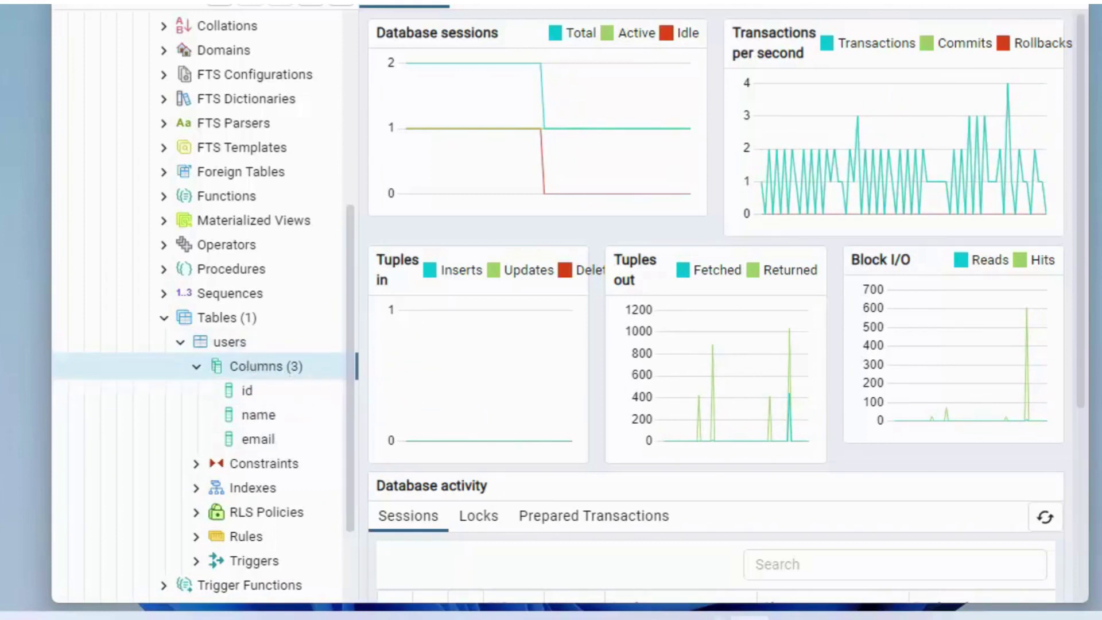
mouse_move(747, 615)
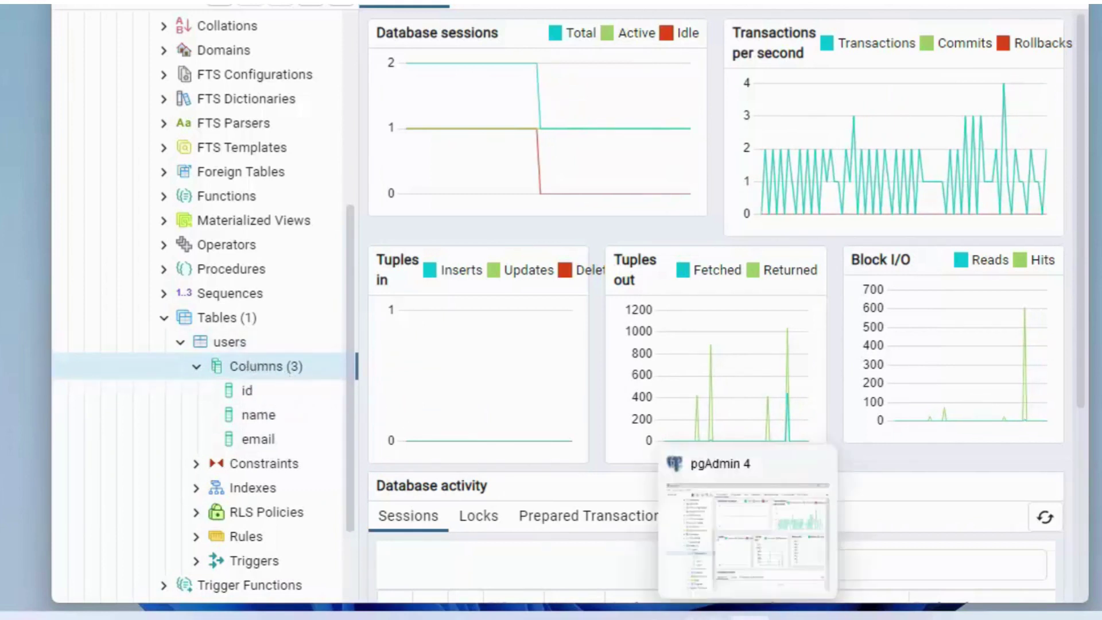